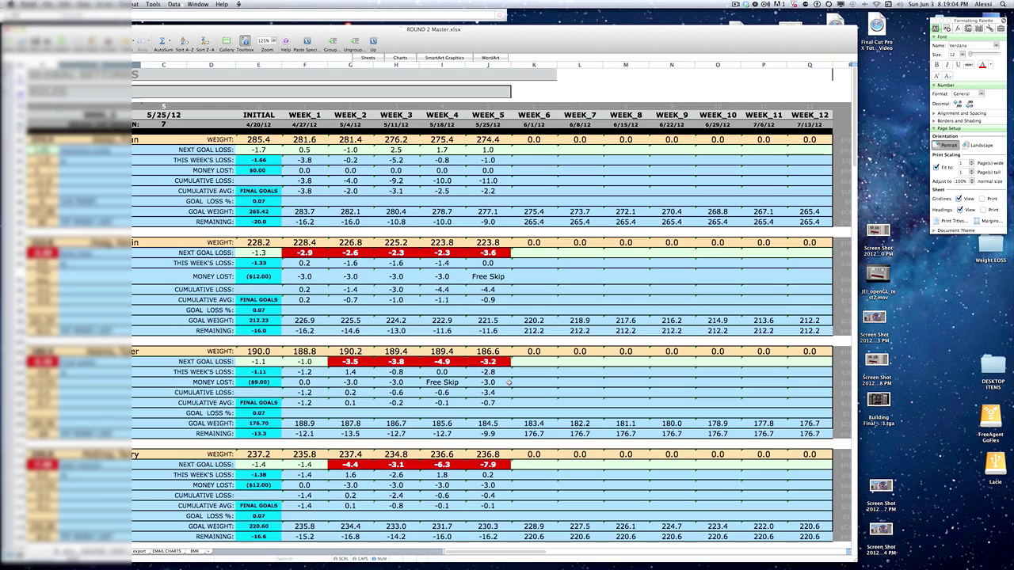
# Scroll the weigh-in sheet down past the summary blocks to the per-participant weekly tables.
pyautogui.scroll(-3, 508, 382)
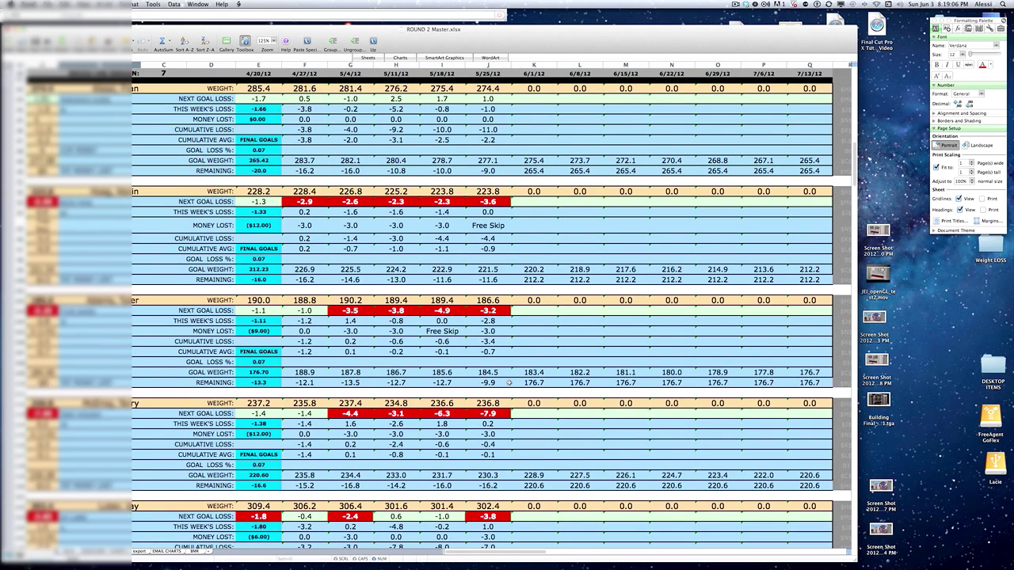
pyautogui.scroll(-15, 509, 383)
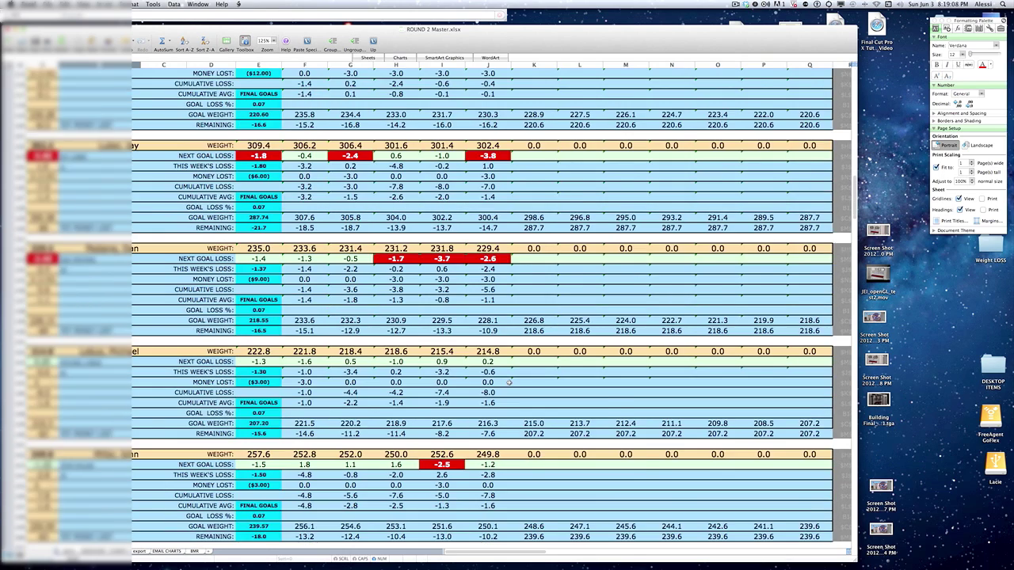
pyautogui.scroll(-6, 508, 383)
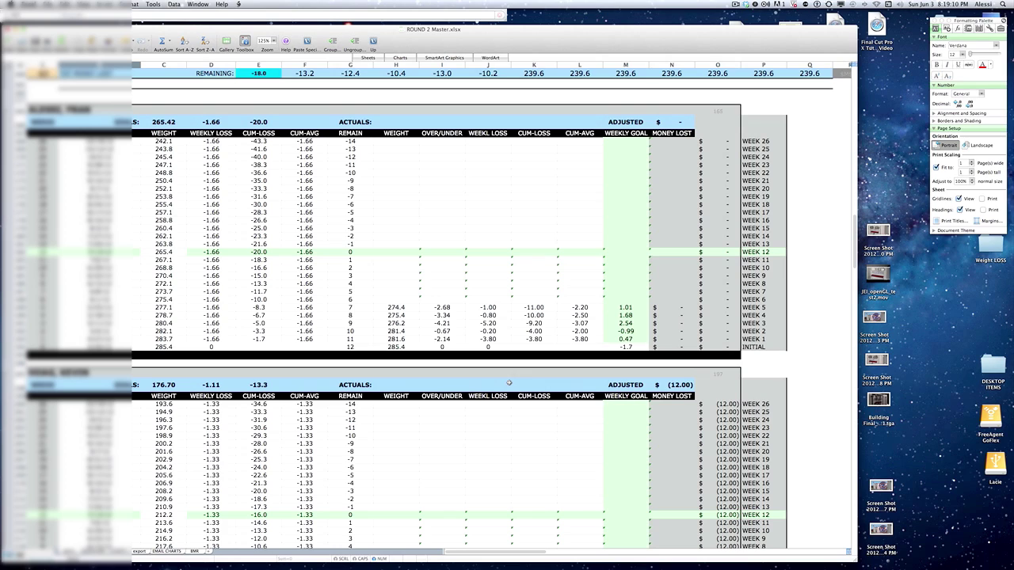
# Enter 274.4 as the first participant's Week 6 weight in column H.
pyautogui.scroll(-1, 508, 382)
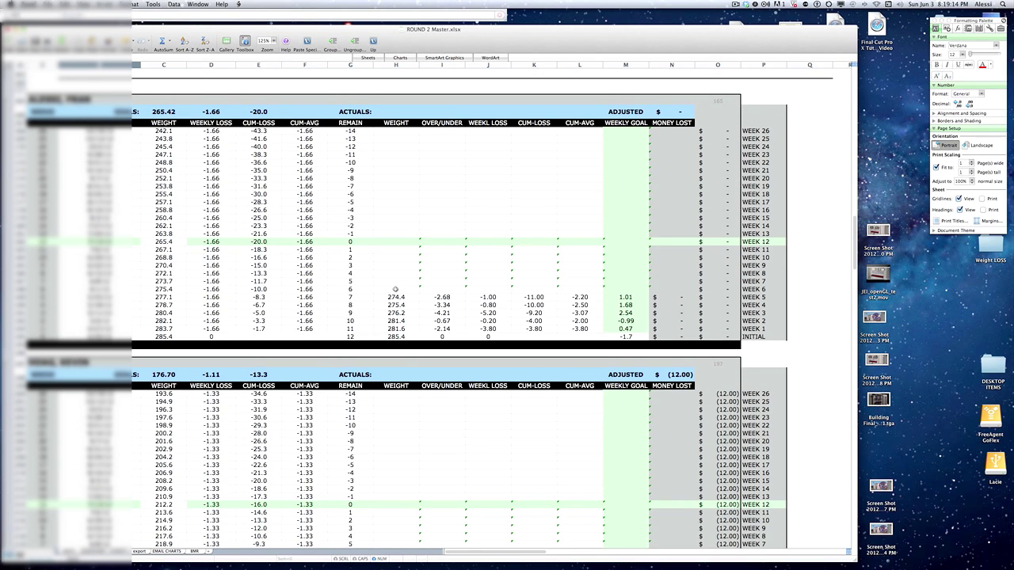
pyautogui.click(395, 290)
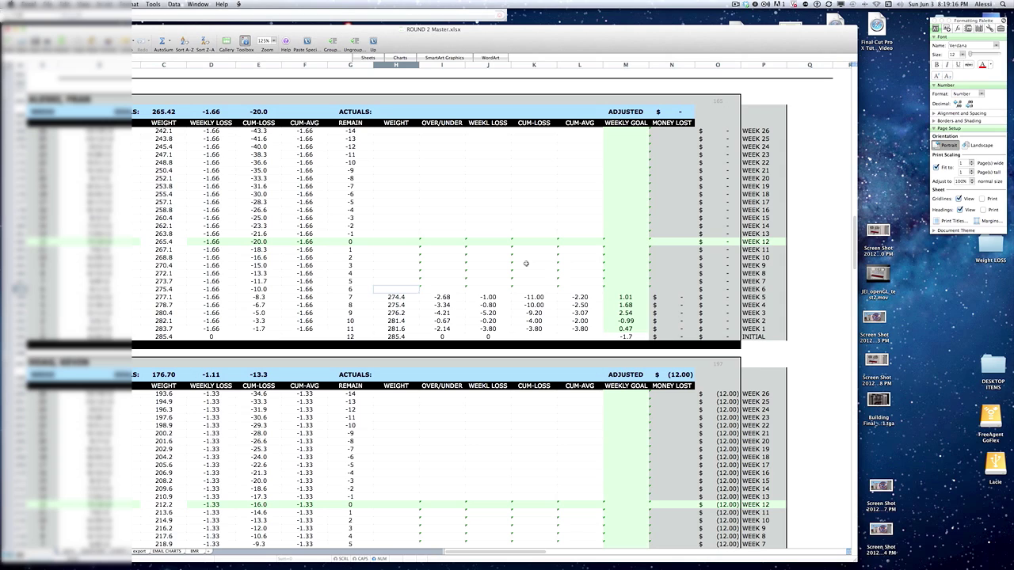
pyautogui.write('274.4')
pyautogui.press('Return')
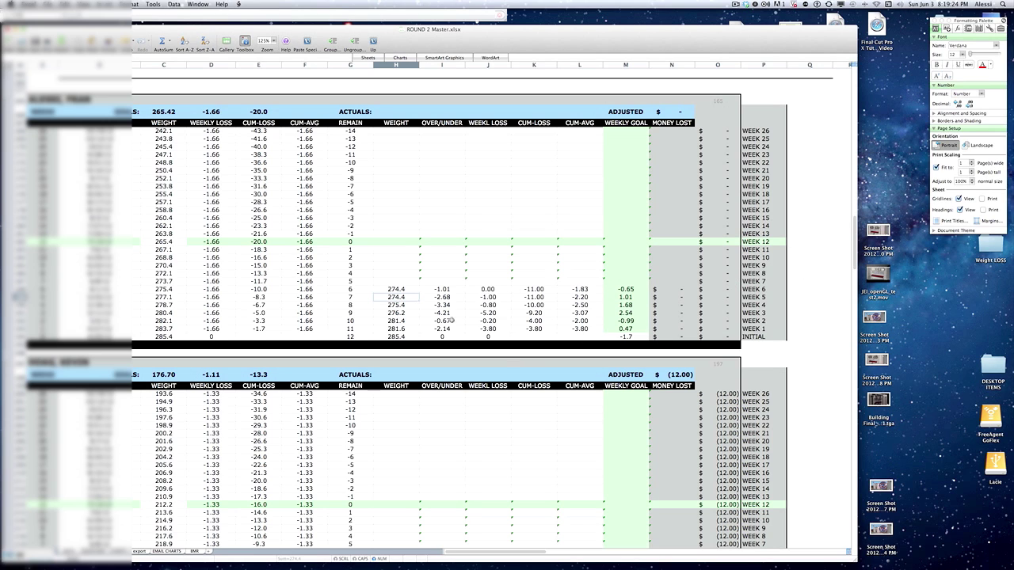
pyautogui.scroll(-8, 396, 291)
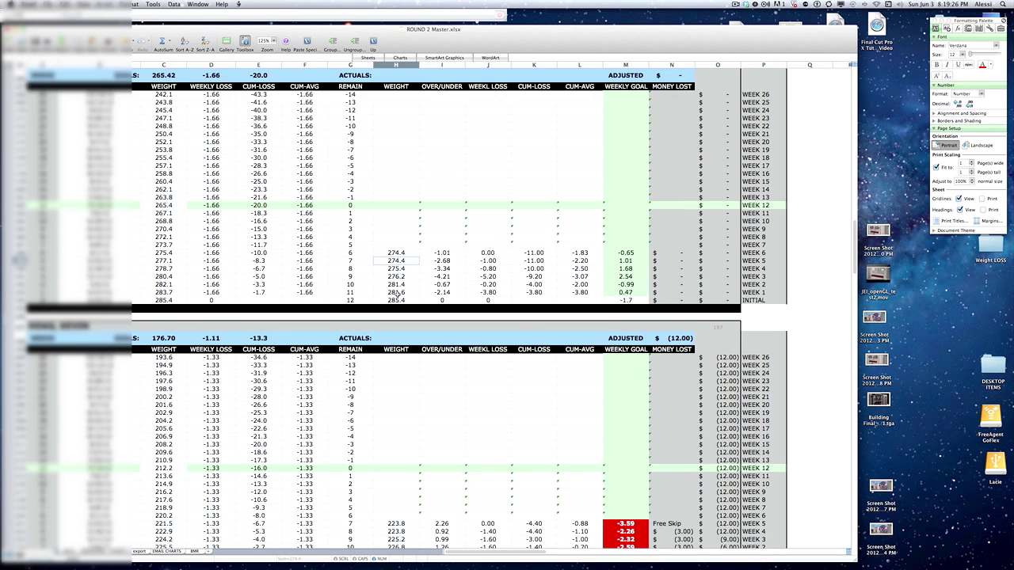
pyautogui.scroll(-1, 397, 295)
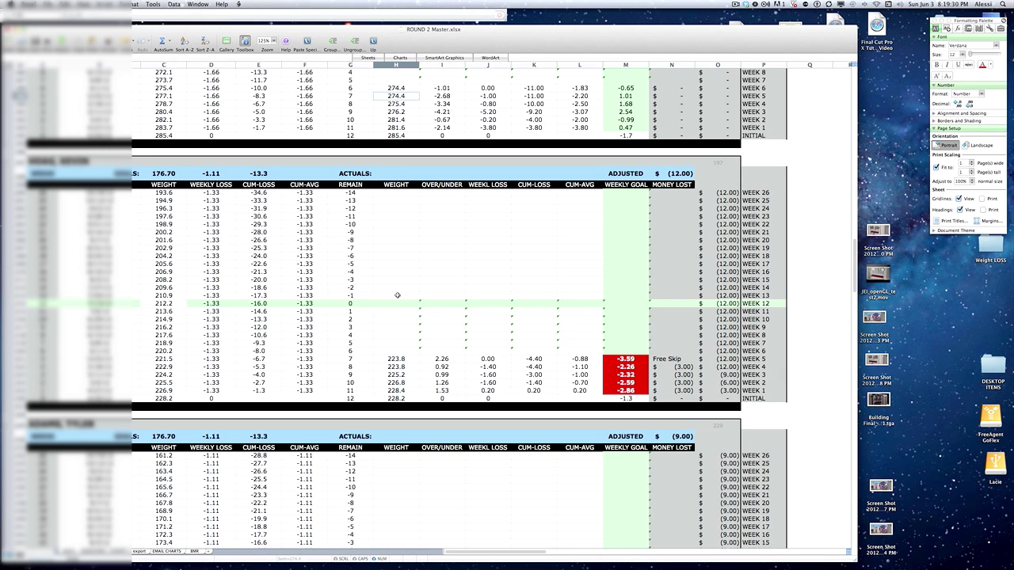
# Return to Excel and bring the ROUND 2 (WEIGHT ONLY) 6_01.xls workbook forward from the Window menu.
pyautogui.press('super+Tab')
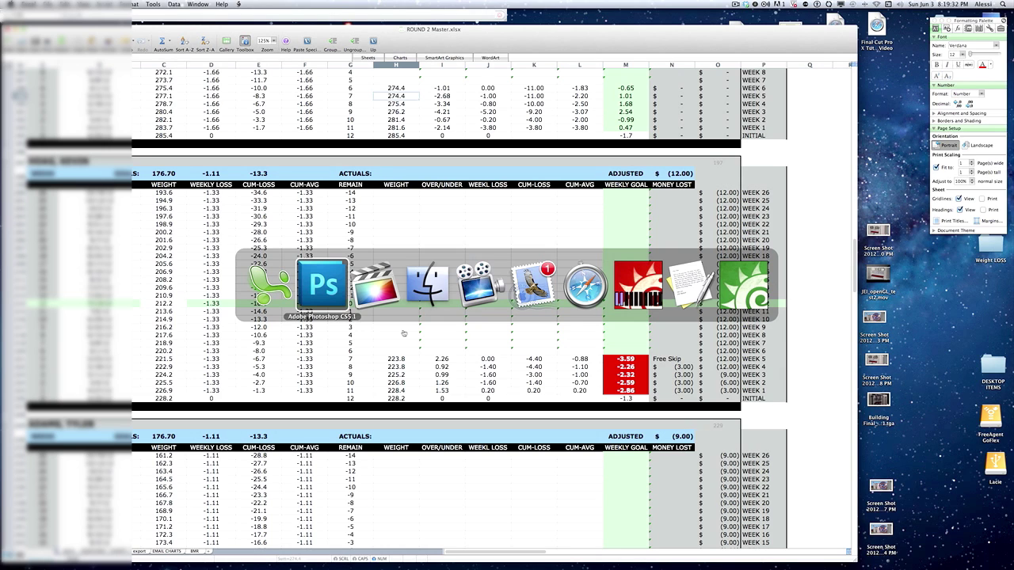
pyautogui.press('super+Tab')
pyautogui.press('super+Tab')
pyautogui.press('super+Tab')
pyautogui.press('super+Tab')
pyautogui.press('super+Tab')
pyautogui.press('super+Tab')
pyautogui.press('super+Tab')
pyautogui.press('super+Tab')
pyautogui.press('super+Tab')
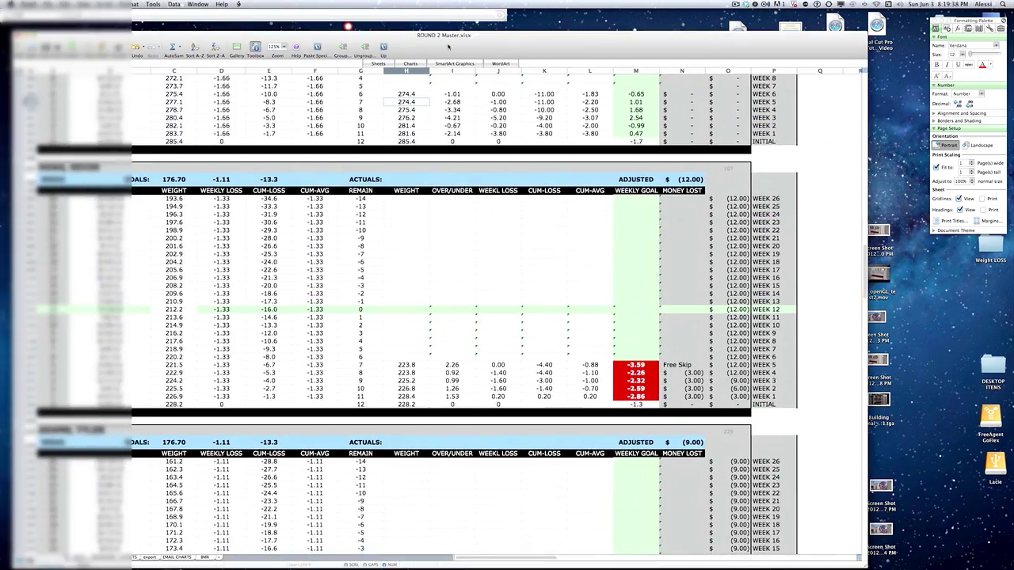
pyautogui.click(222, 4)
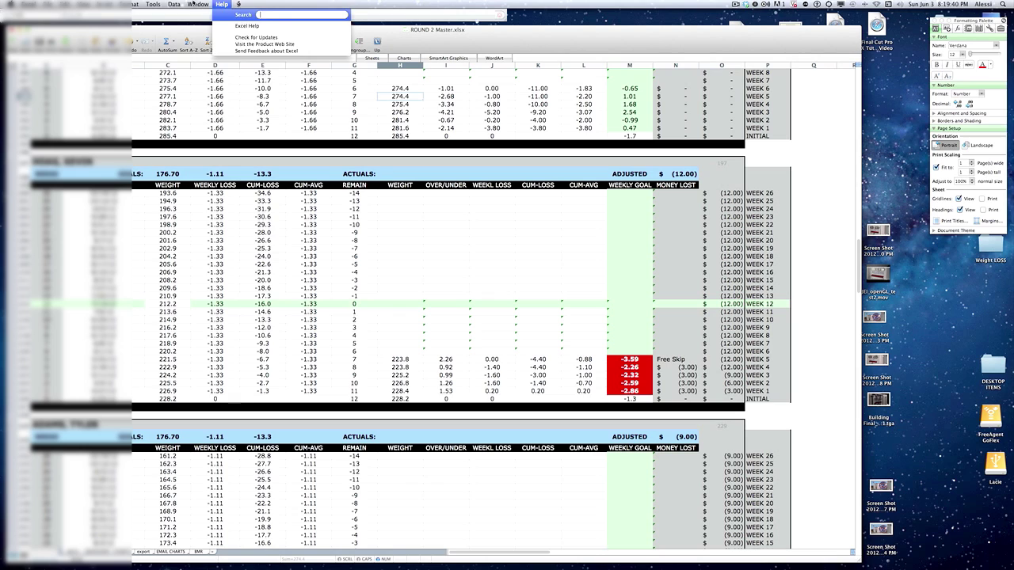
pyautogui.click(239, 100)
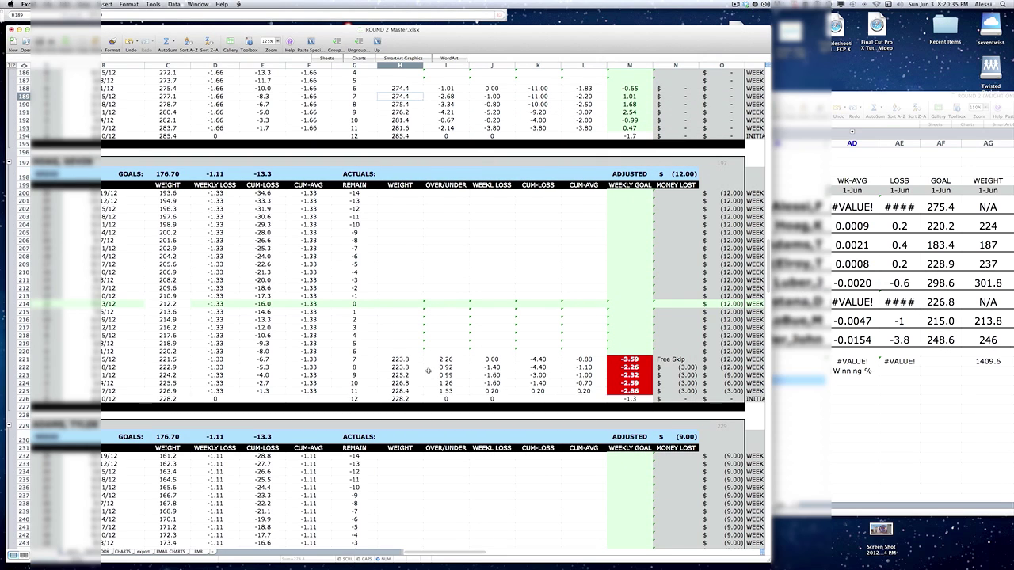
# Enter Week 6 weights 224 and 301.8 for the second and third participants.
pyautogui.click(400, 350)
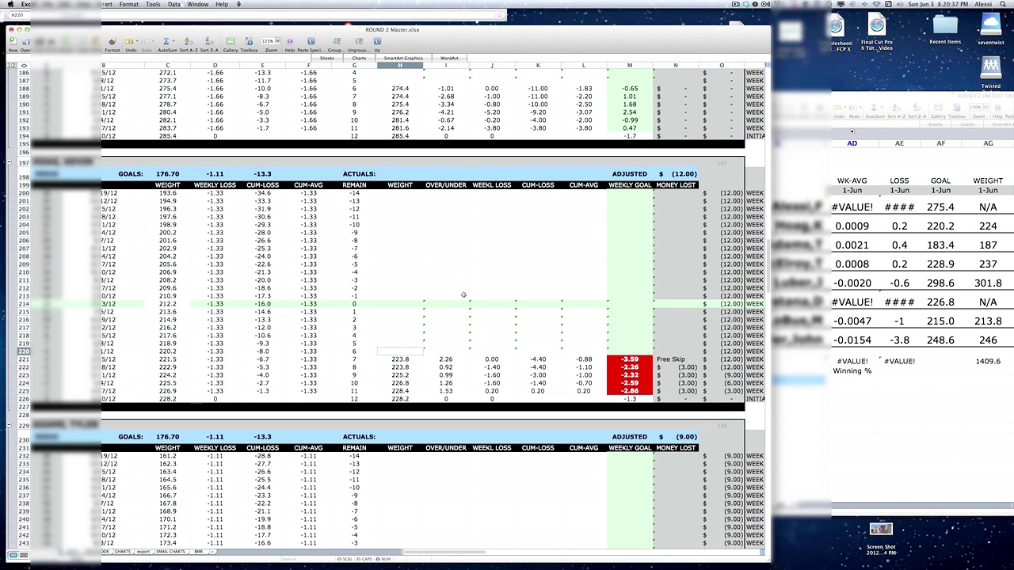
pyautogui.write('224')
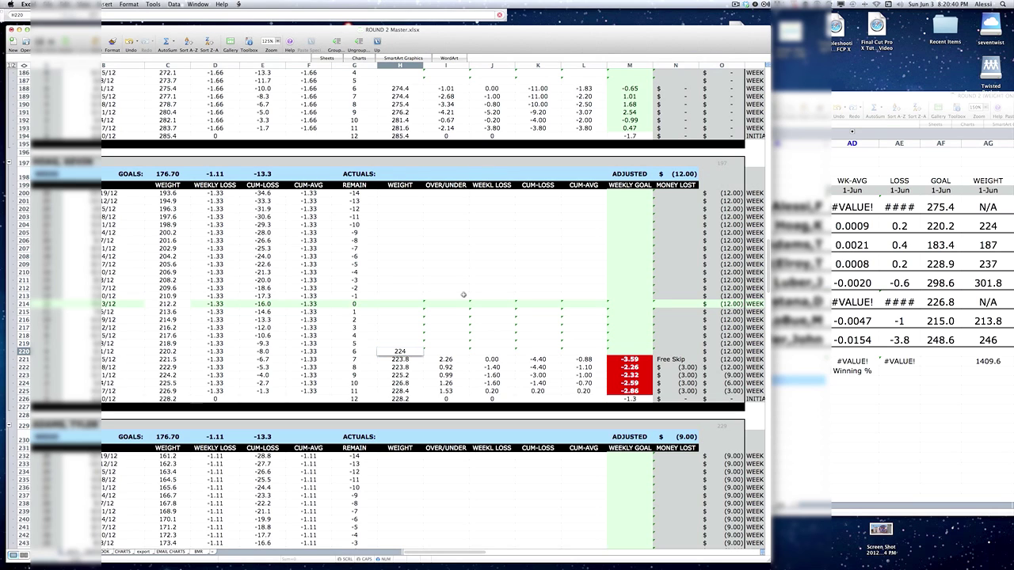
pyautogui.press('Return')
pyautogui.scroll(-1, 405, 296)
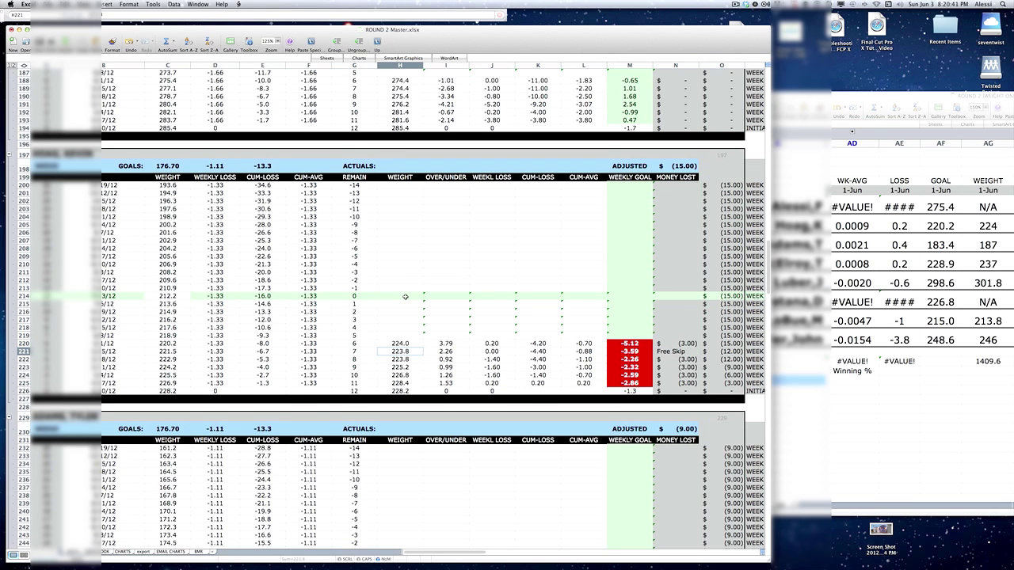
pyautogui.scroll(-3, 404, 296)
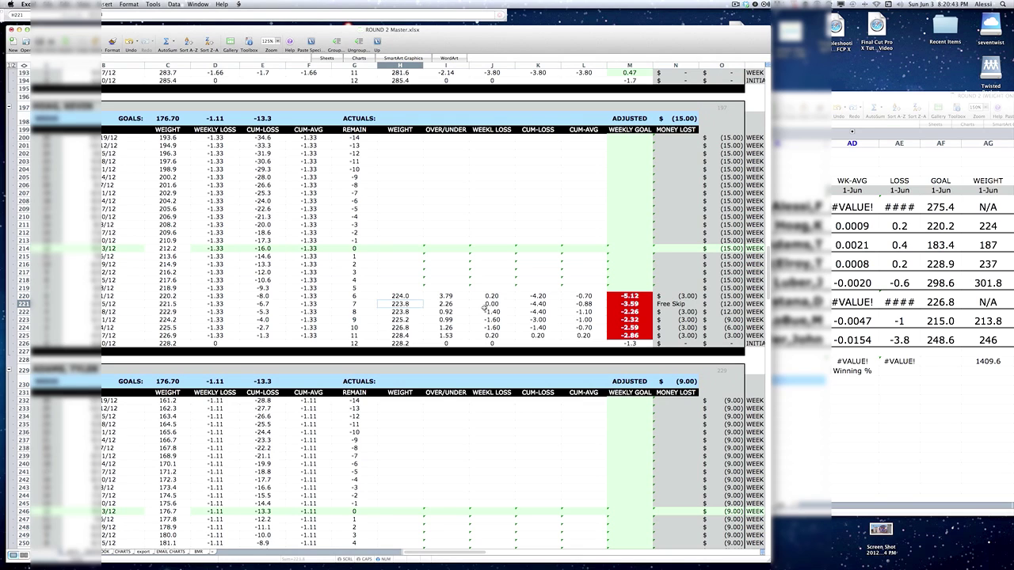
pyautogui.scroll(-10, 482, 308)
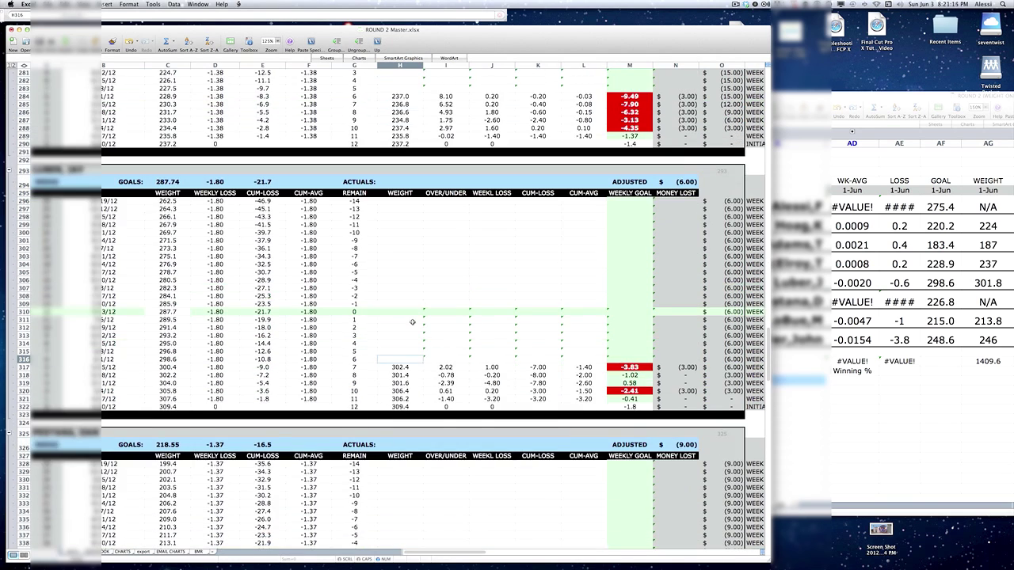
pyautogui.write('301.8')
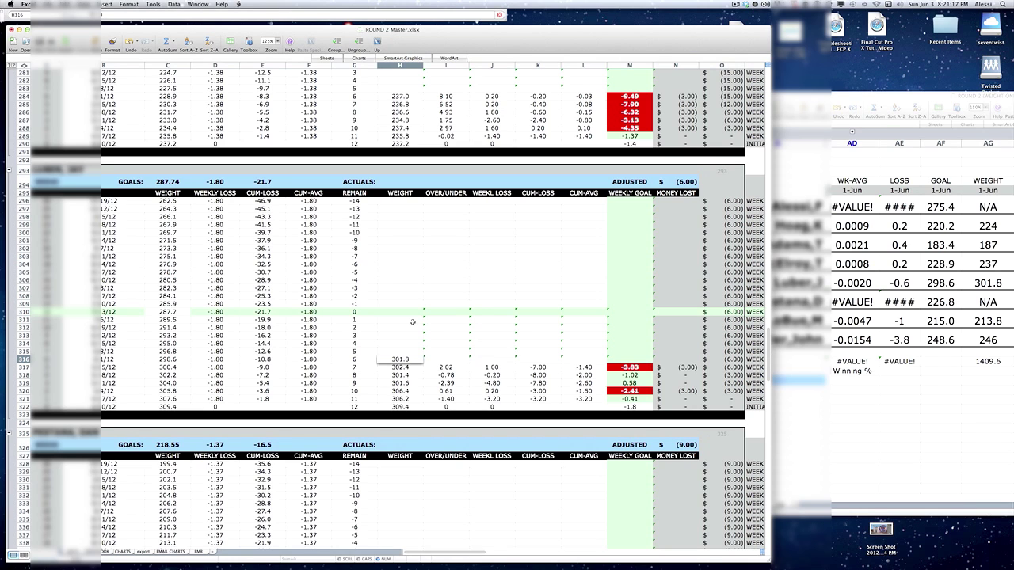
pyautogui.press('Return')
# Enter Week 6 weights 229.4, 213.8 and 246 in H348, H380 and H412, then view the pool summary sheet.
pyautogui.scroll(-10, 409, 372)
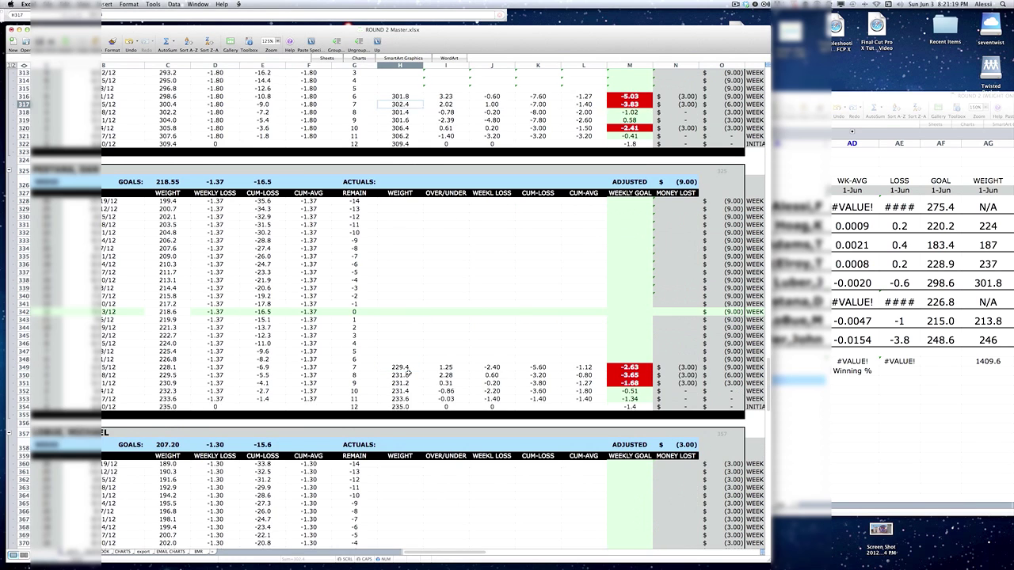
pyautogui.click(399, 304)
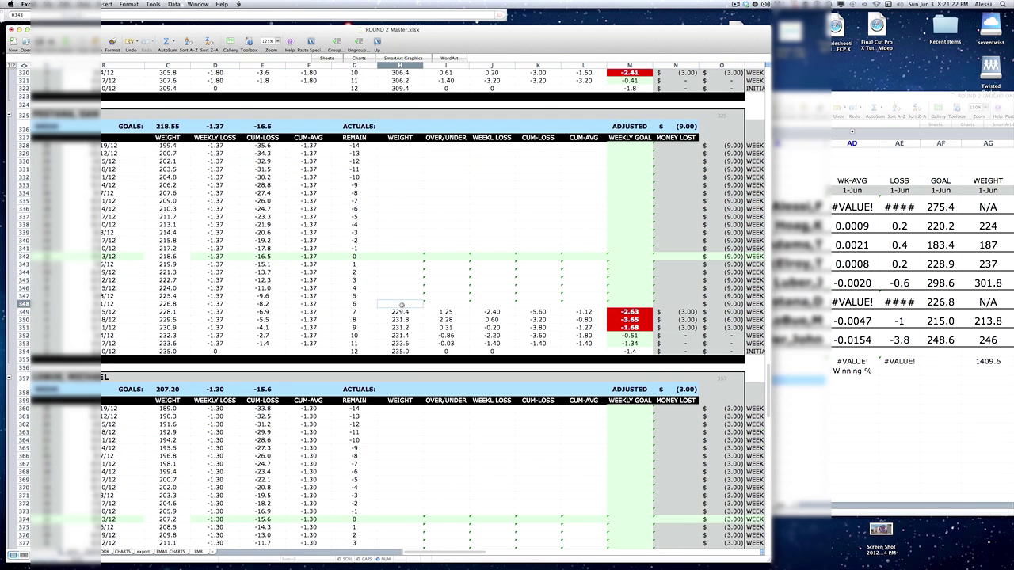
pyautogui.write('229.4')
pyautogui.press('Return')
pyautogui.scroll(-8, 420, 253)
pyautogui.click(400, 359)
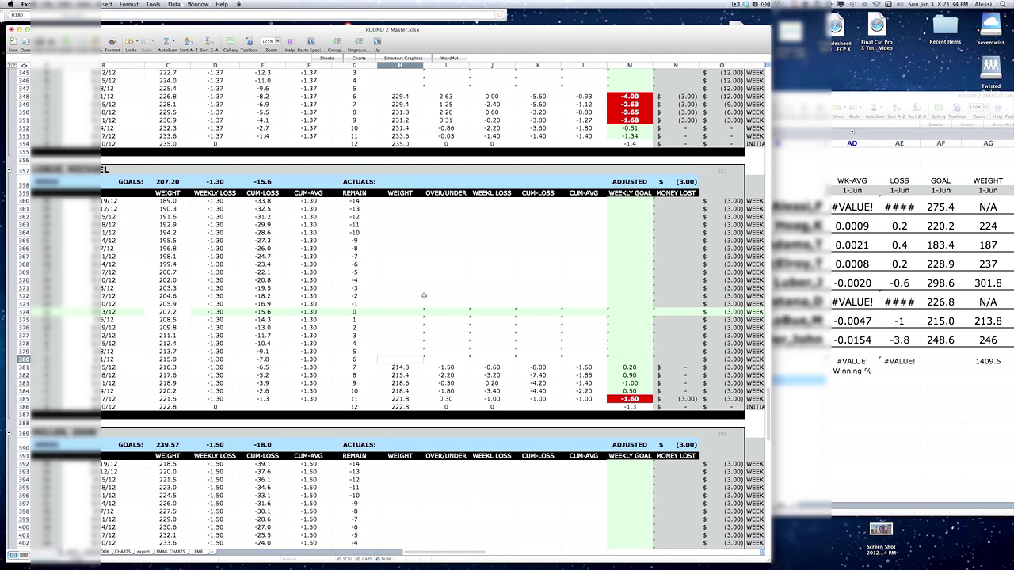
pyautogui.write('213.')
pyautogui.press('Return')
pyautogui.scroll(-12, 402, 389)
pyautogui.click(400, 327)
pyautogui.write('246')
pyautogui.press('Return')
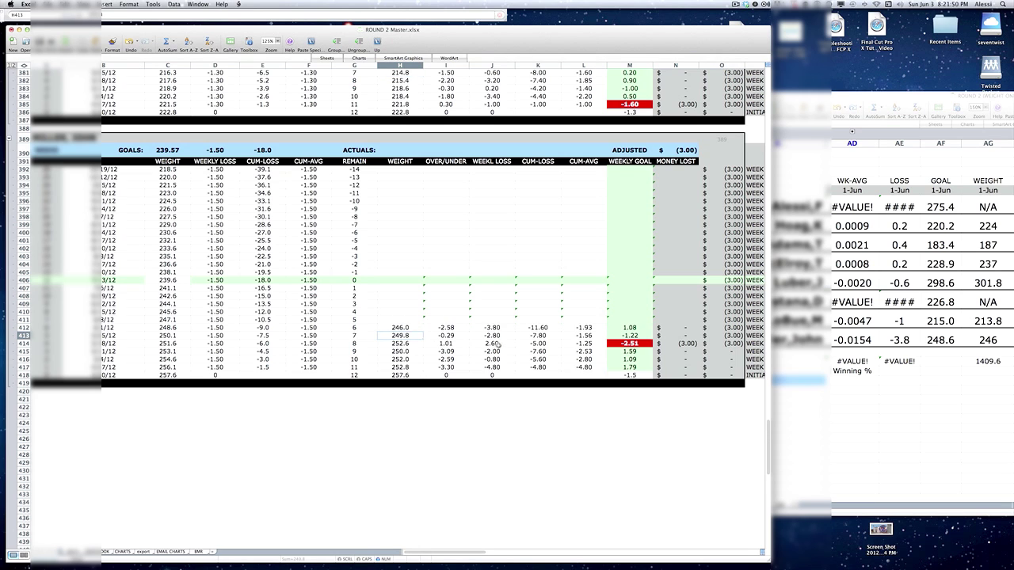
pyautogui.click(96, 555)
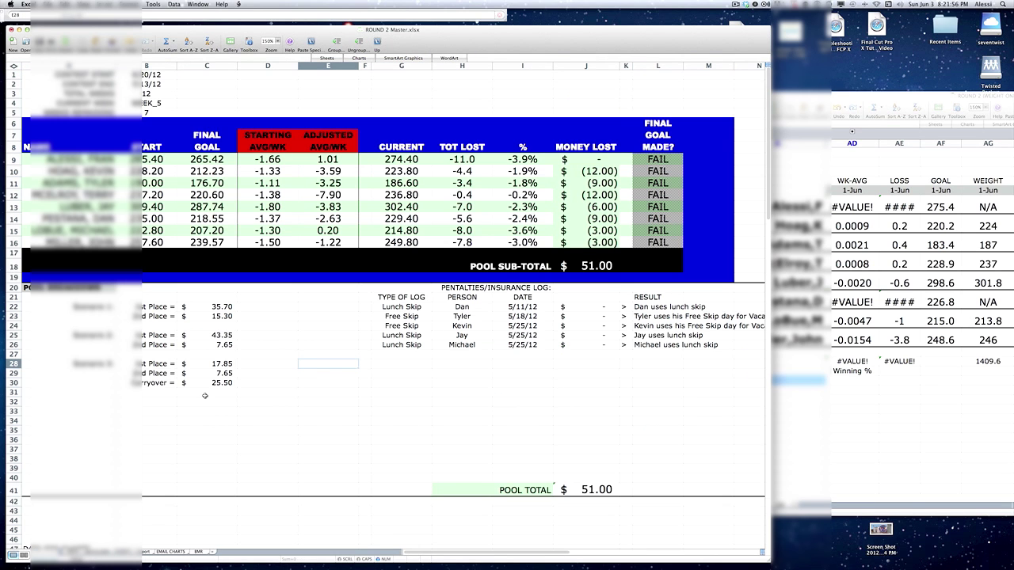
# On the weigh-in sheet, set the current-week date in C79 to 6/1/12.
pyautogui.click(74, 553)
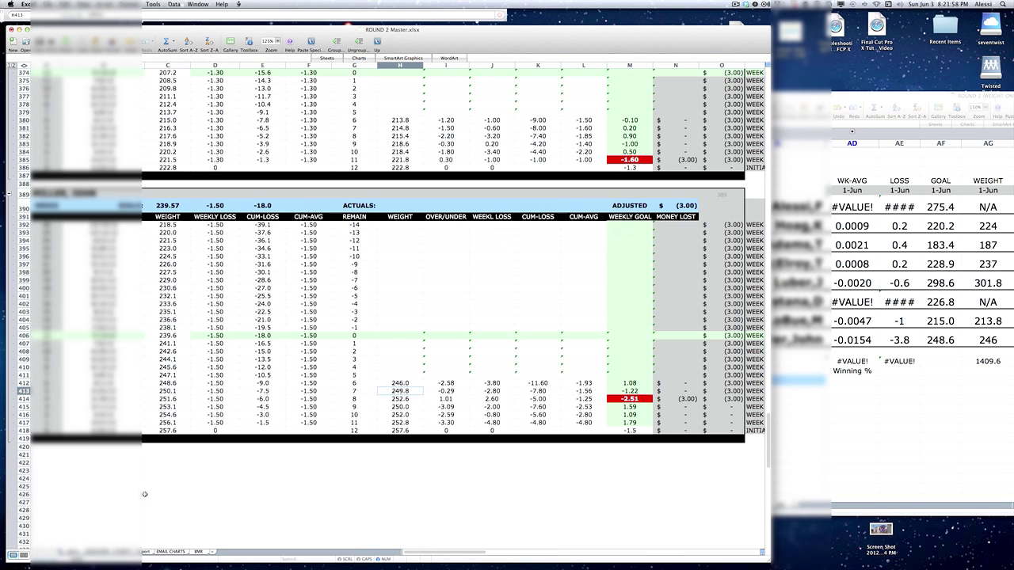
pyautogui.scroll(20, 159, 303)
pyautogui.scroll(20, 158, 304)
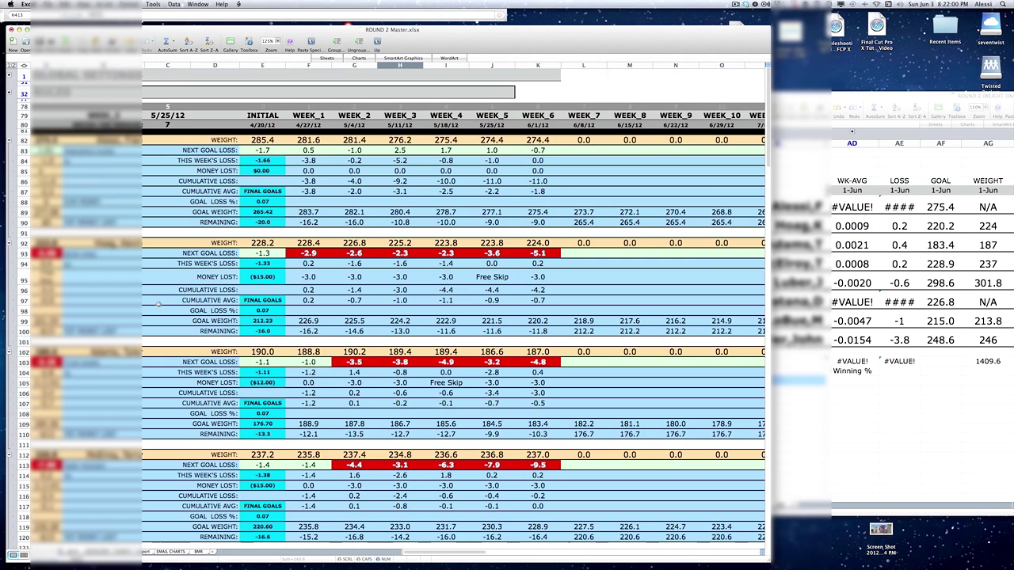
pyautogui.click(187, 119)
pyautogui.click(193, 117)
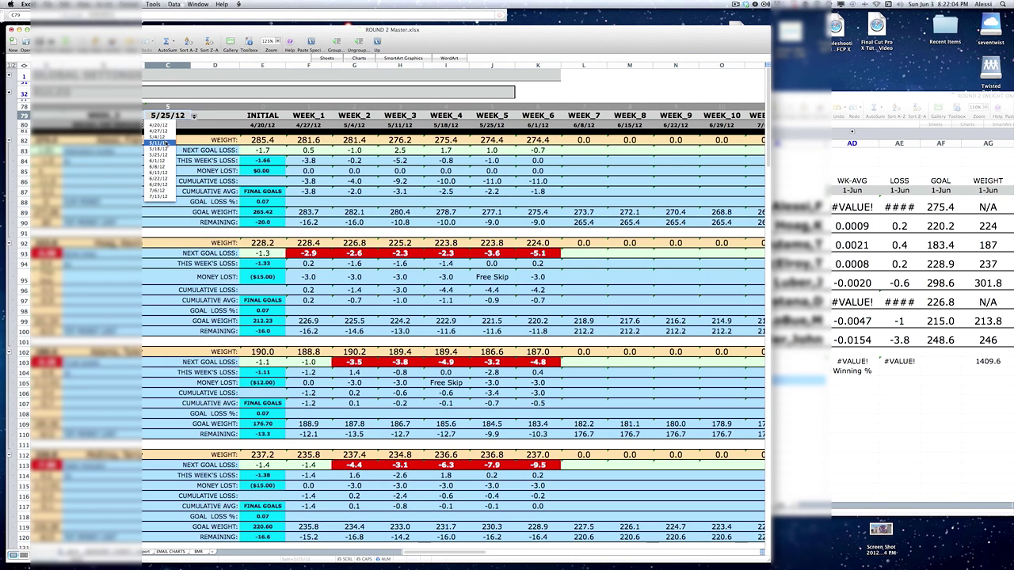
pyautogui.click(158, 155)
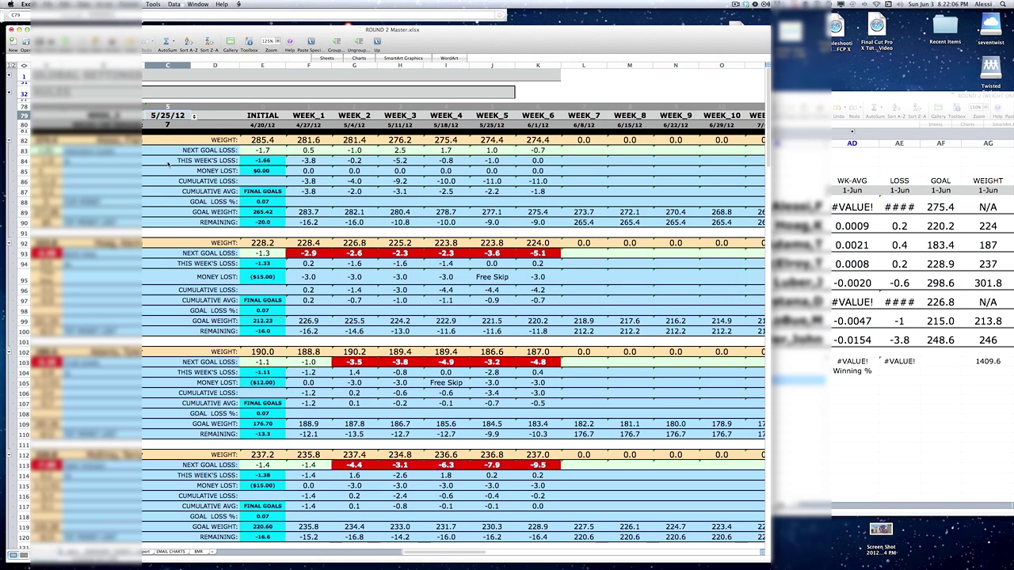
pyautogui.click(193, 114)
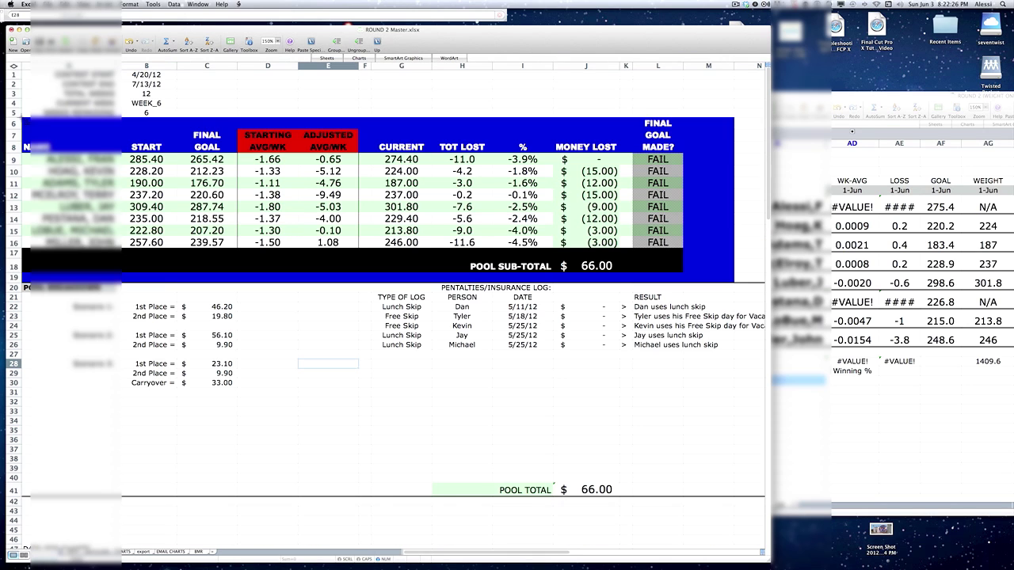
# Narrow the blue header band, restore it to full width, then view the charts sheet.
pyautogui.click(83, 182)
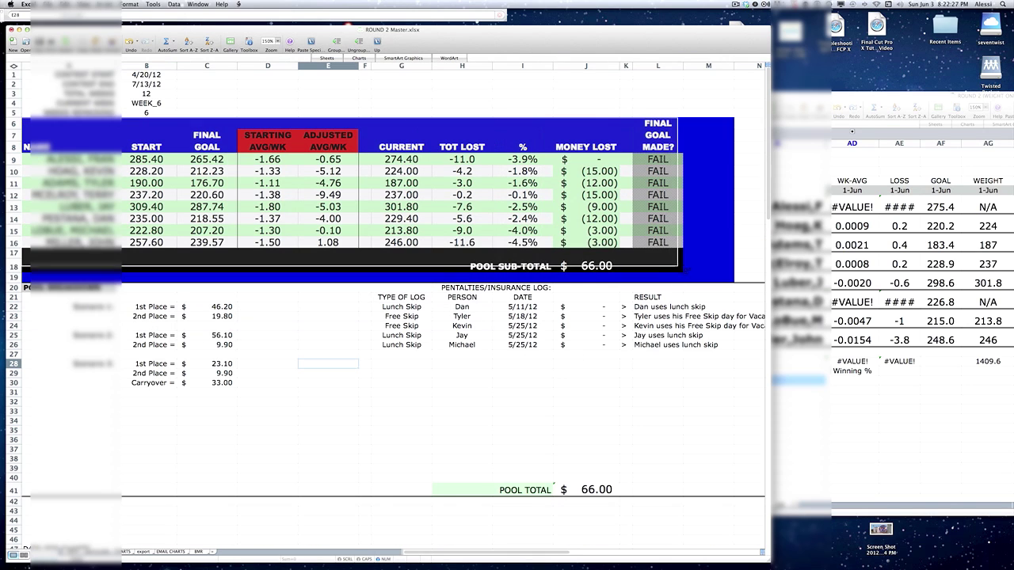
pyautogui.moveTo(734, 283); pyautogui.dragTo(712, 286)
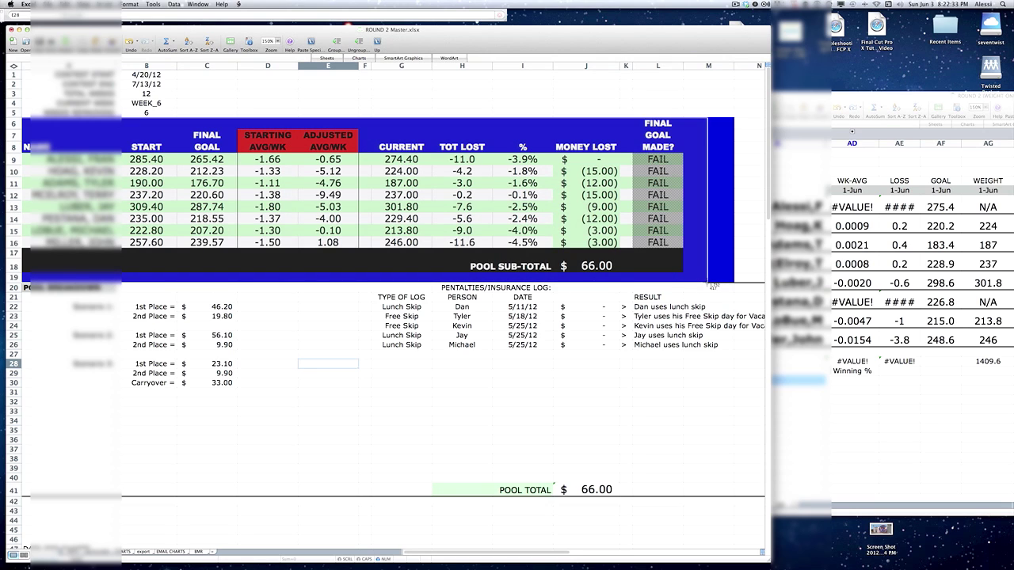
pyautogui.moveTo(712, 286); pyautogui.dragTo(733, 283)
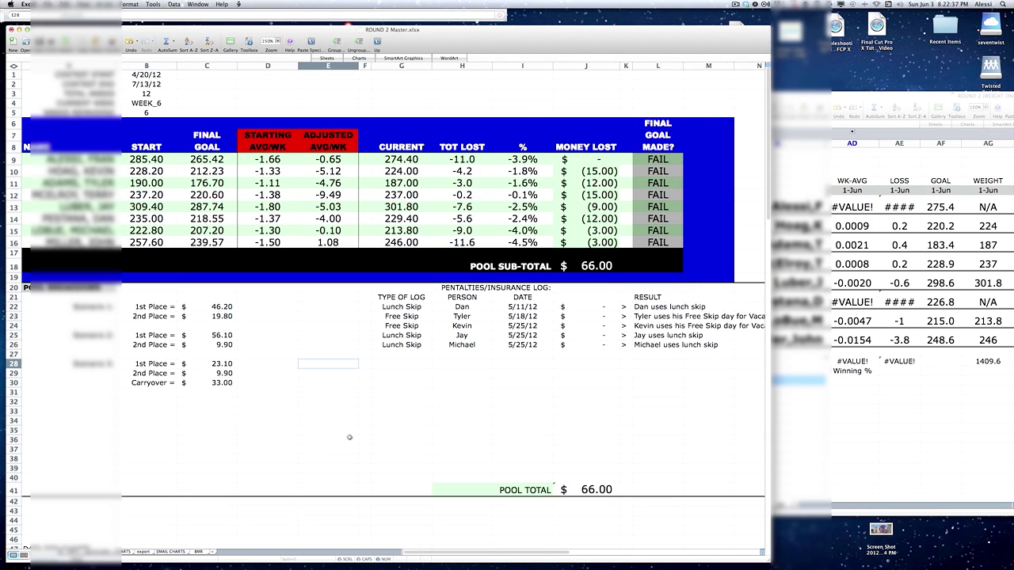
pyautogui.click(122, 552)
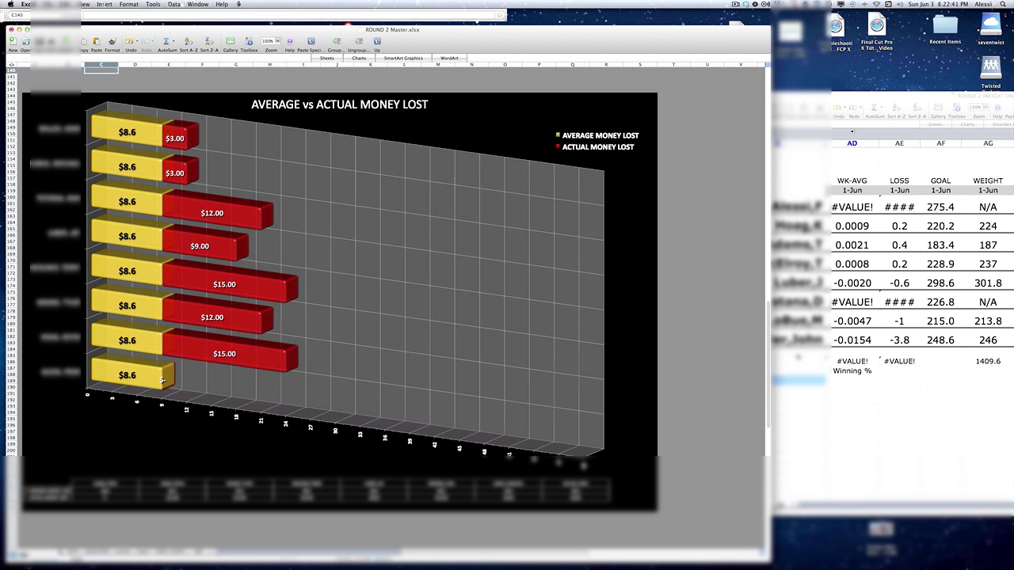
pyautogui.scroll(1, 765, 87)
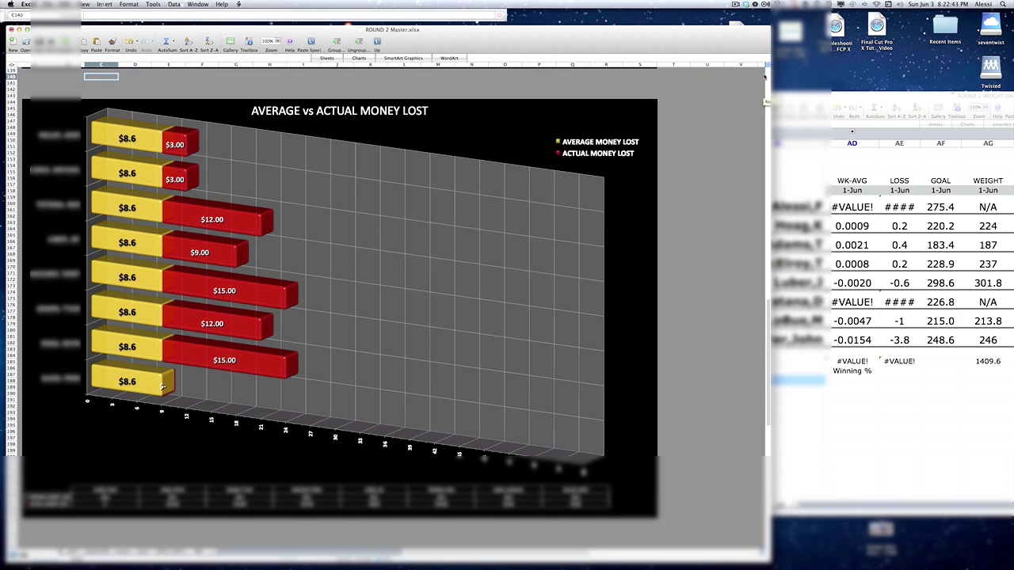
pyautogui.scroll(15, 766, 73)
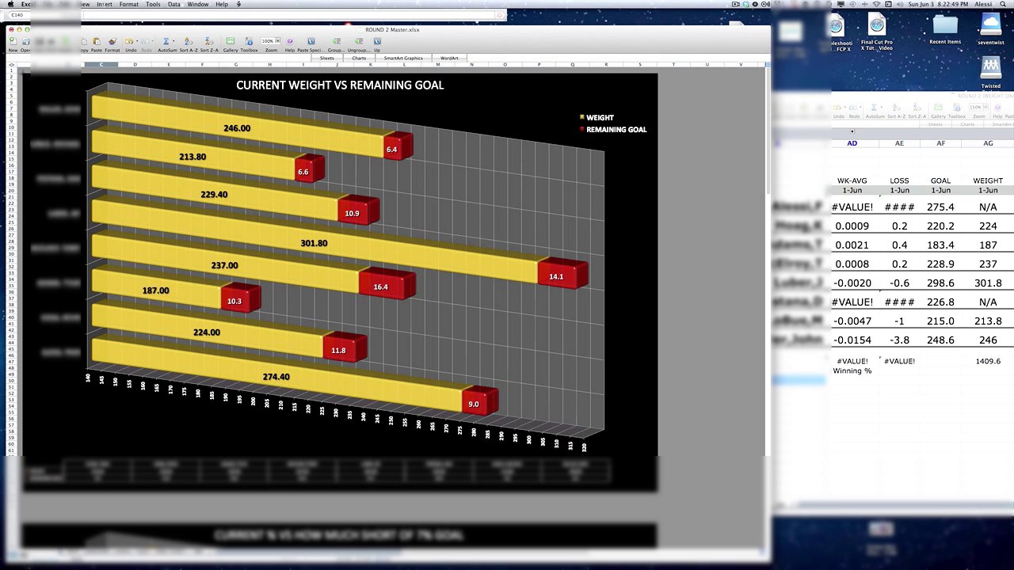
pyautogui.click(424, 235)
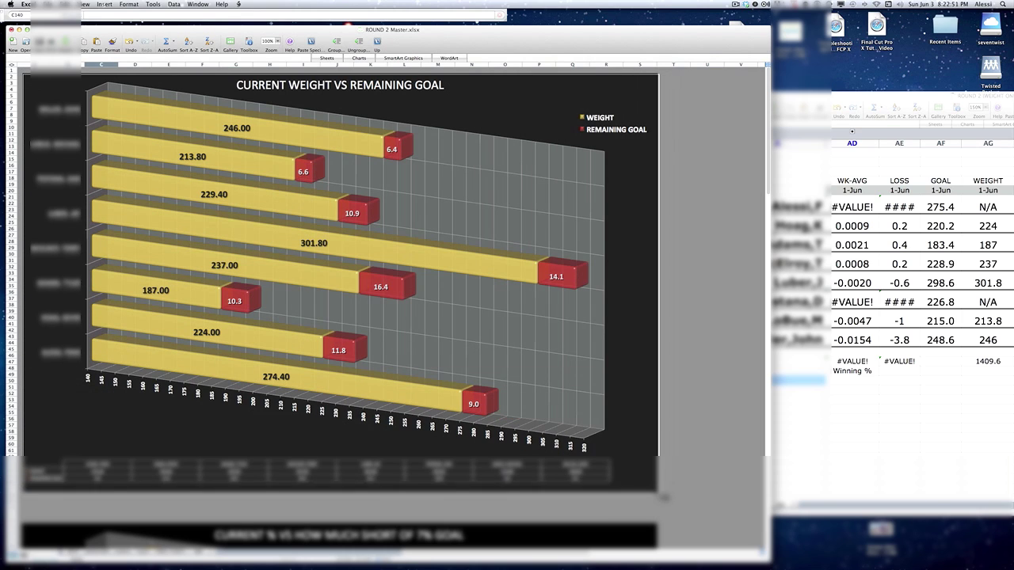
pyautogui.click(665, 497)
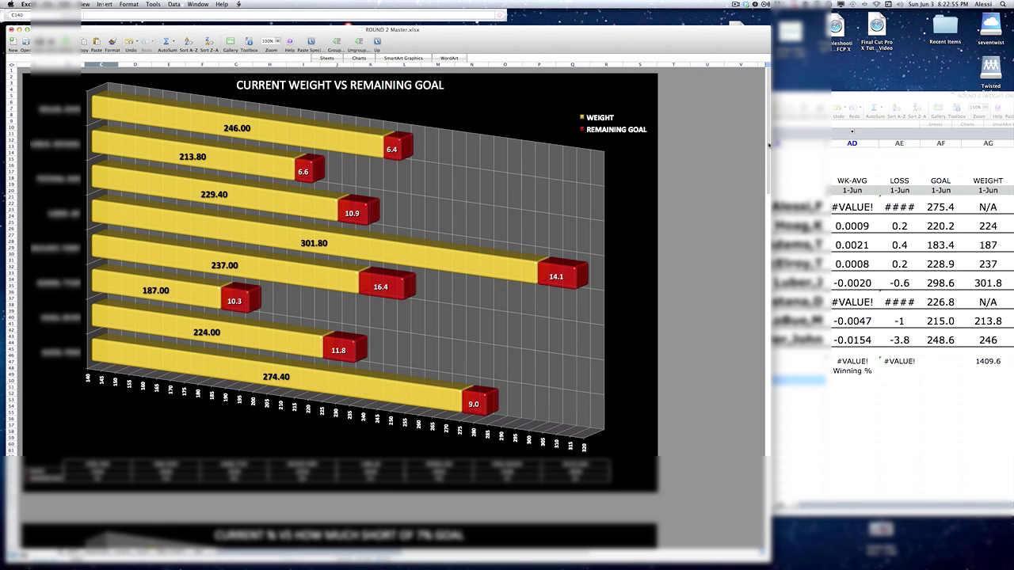
pyautogui.scroll(-15, 769, 204)
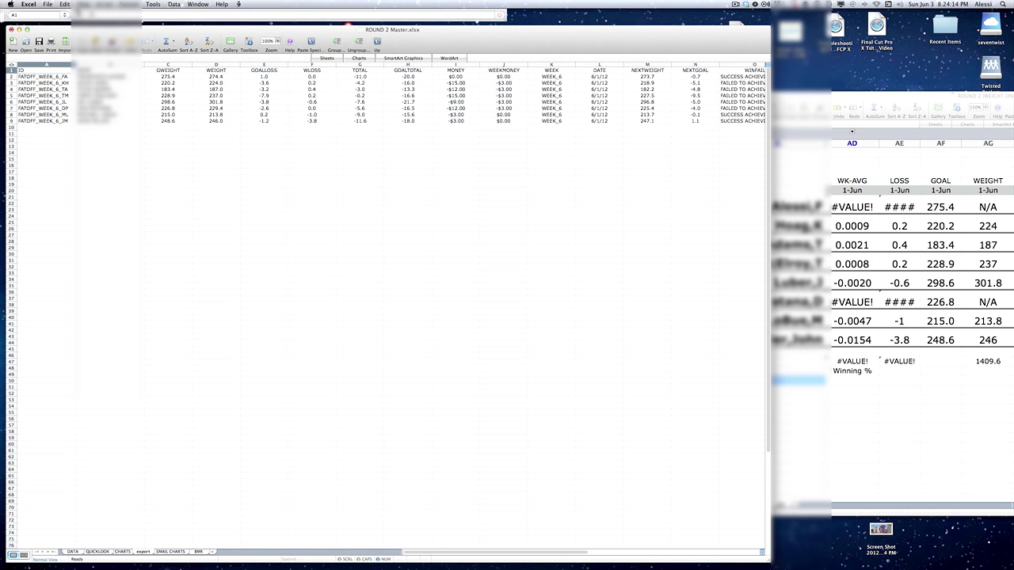
# Choose Move or Copy from the export sheet tab's context menu.
pyautogui.rightClick(141, 553)
pyautogui.click(168, 553)
# Copy the export sheet into a new book with Create a copy ticked, and start Save As.
pyautogui.click(126, 541)
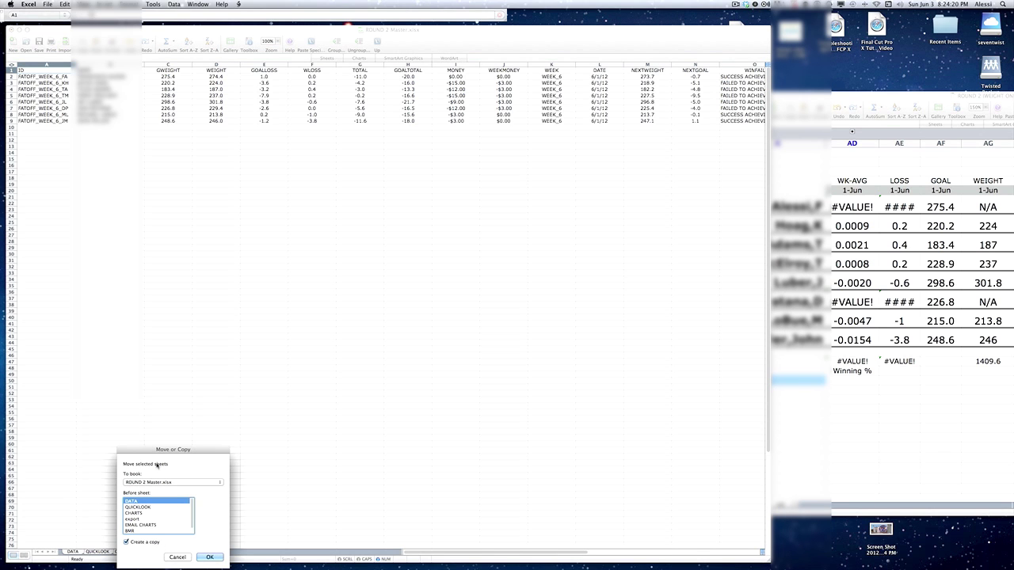
pyautogui.click(152, 484)
pyautogui.click(151, 482)
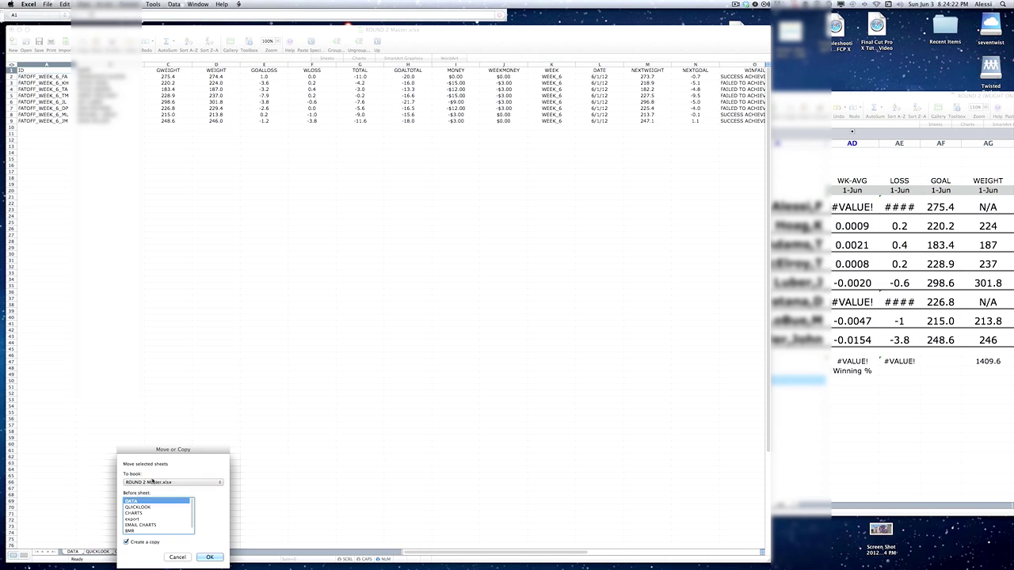
pyautogui.click(209, 557)
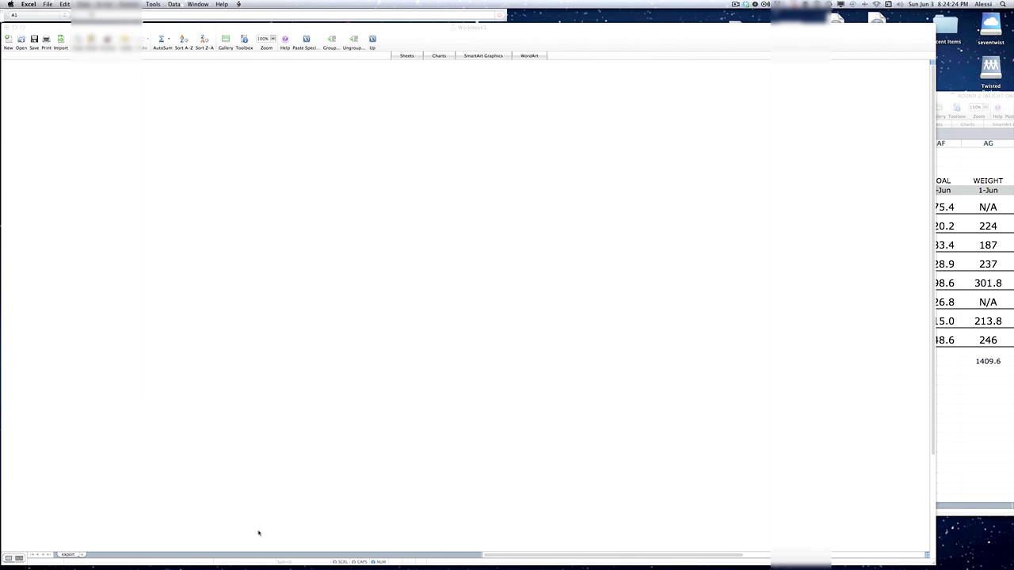
pyautogui.click(48, 4)
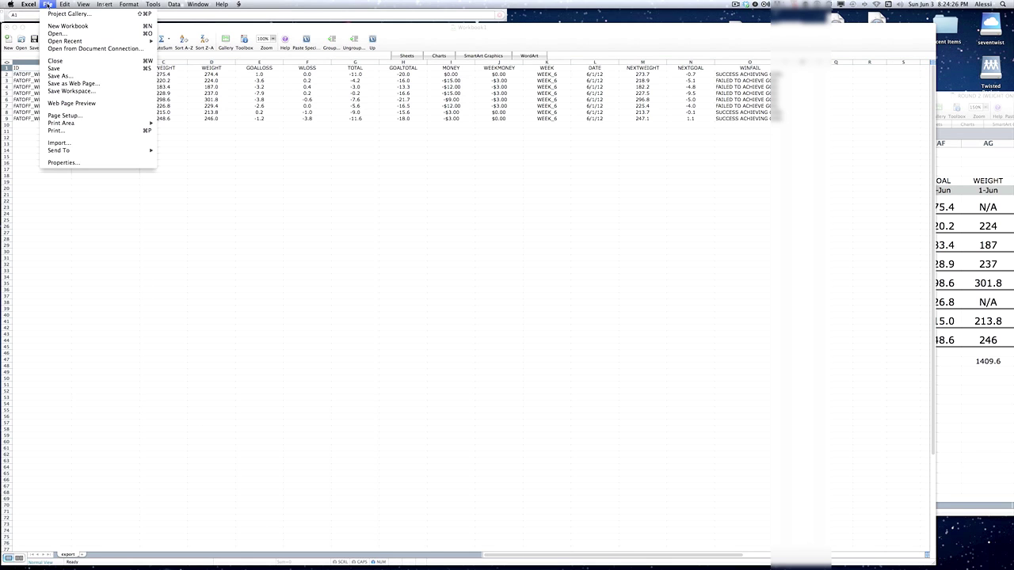
pyautogui.click(85, 77)
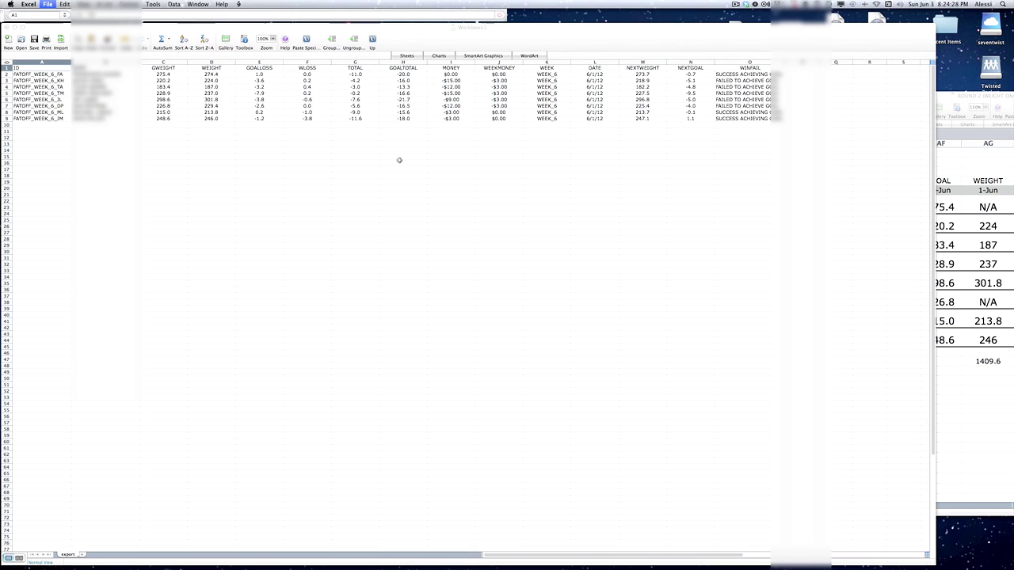
# Choose Comma Separated Values format and the Desktop > Weight LOSS folder.
pyautogui.click(464, 296)
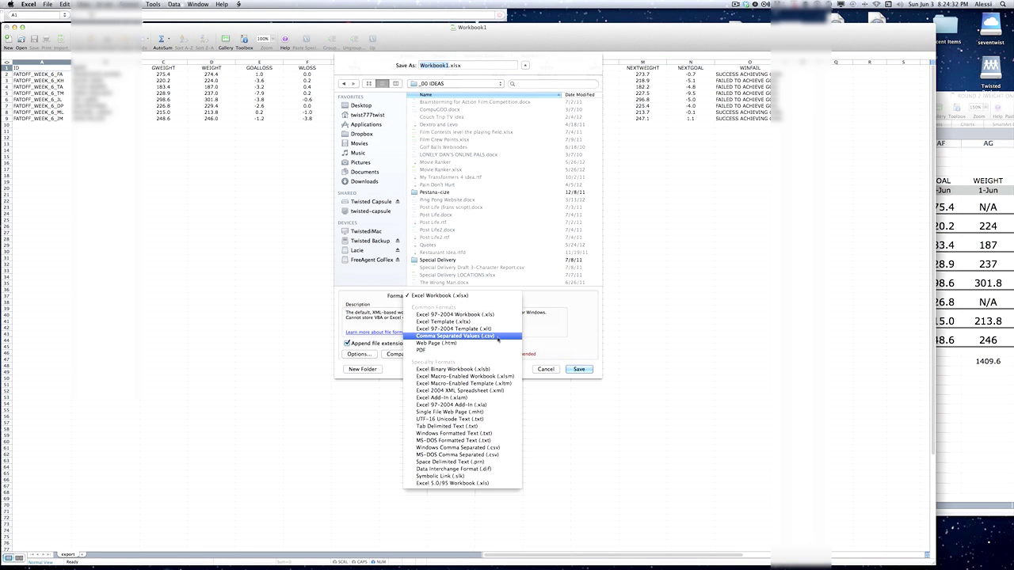
pyautogui.click(499, 339)
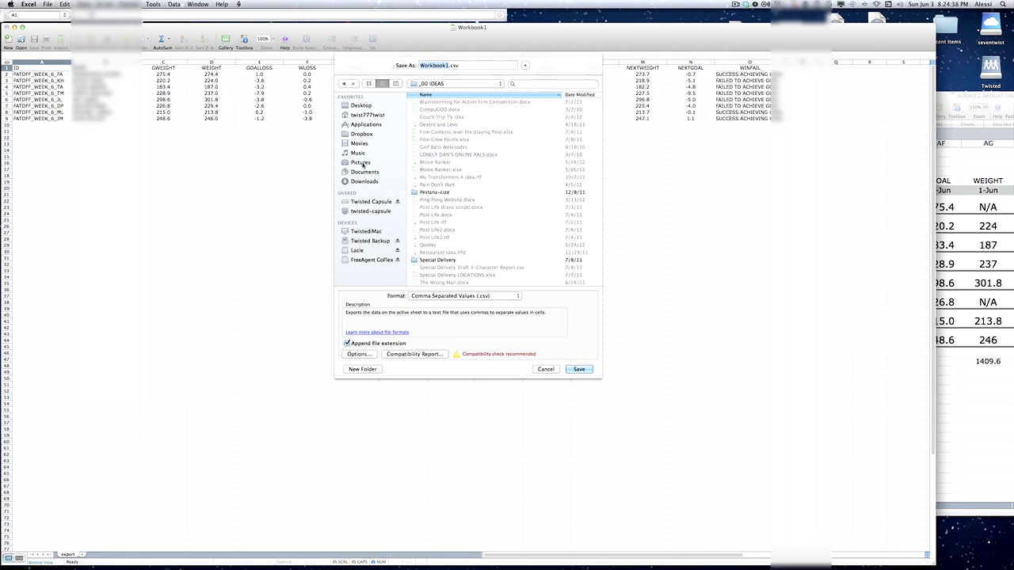
pyautogui.click(362, 106)
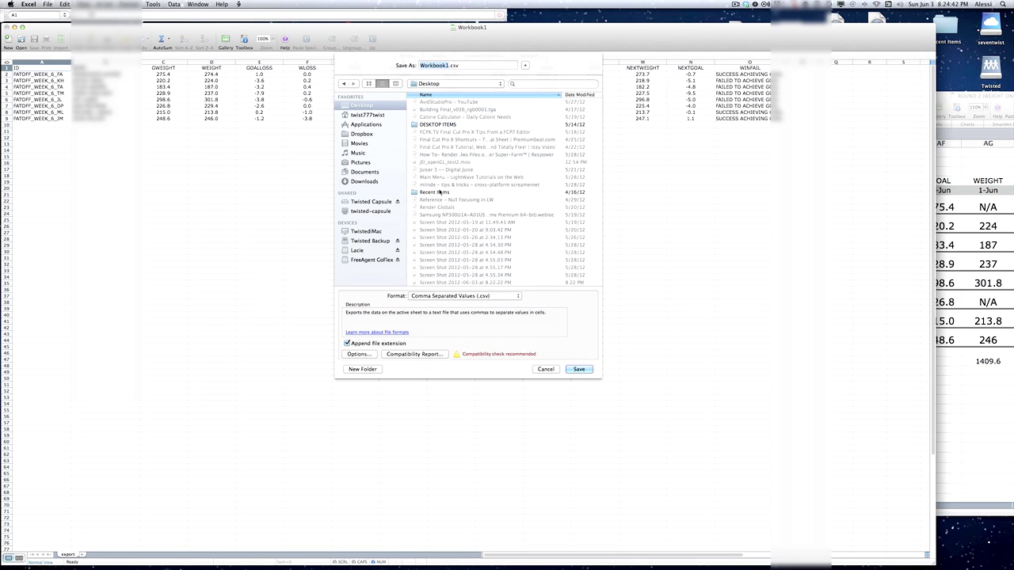
pyautogui.scroll(-3, 441, 191)
pyautogui.doubleClick(435, 274)
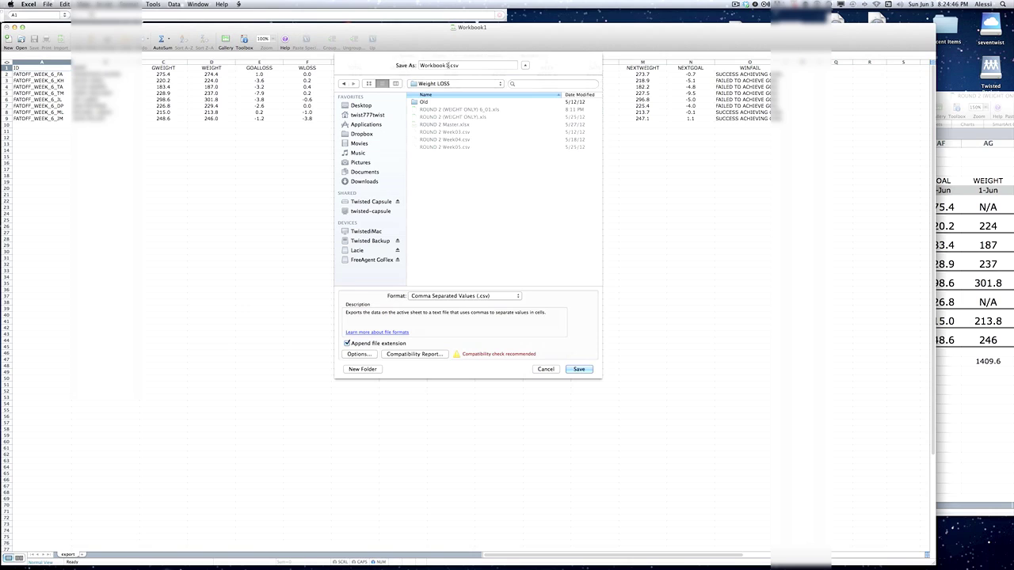
# Save the file as ROUND 2 Week06.csv and close the workbook.
pyautogui.click(448, 148)
pyautogui.press('BackSpace')
pyautogui.write('6')
pyautogui.click(577, 370)
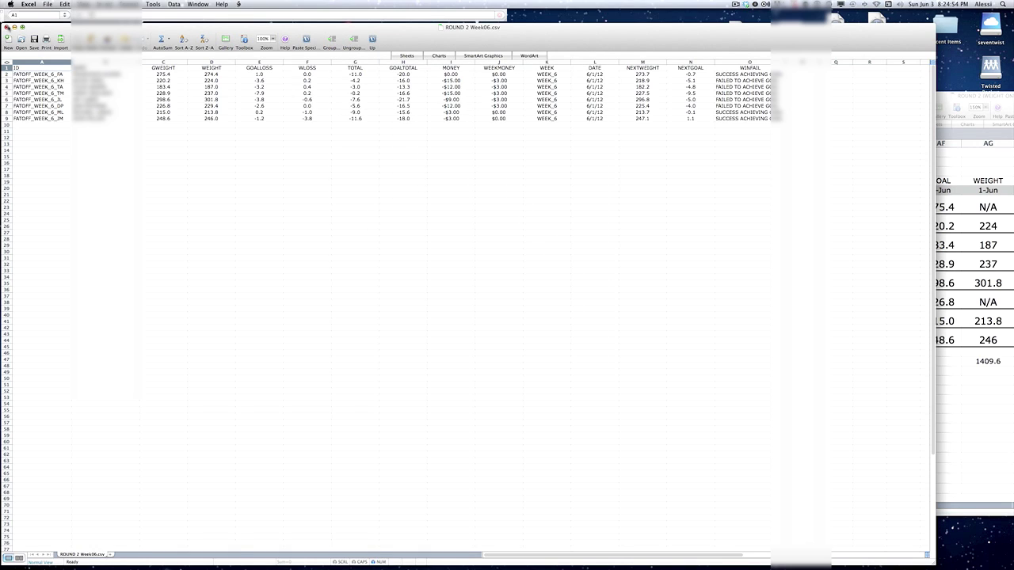
pyautogui.click(6, 27)
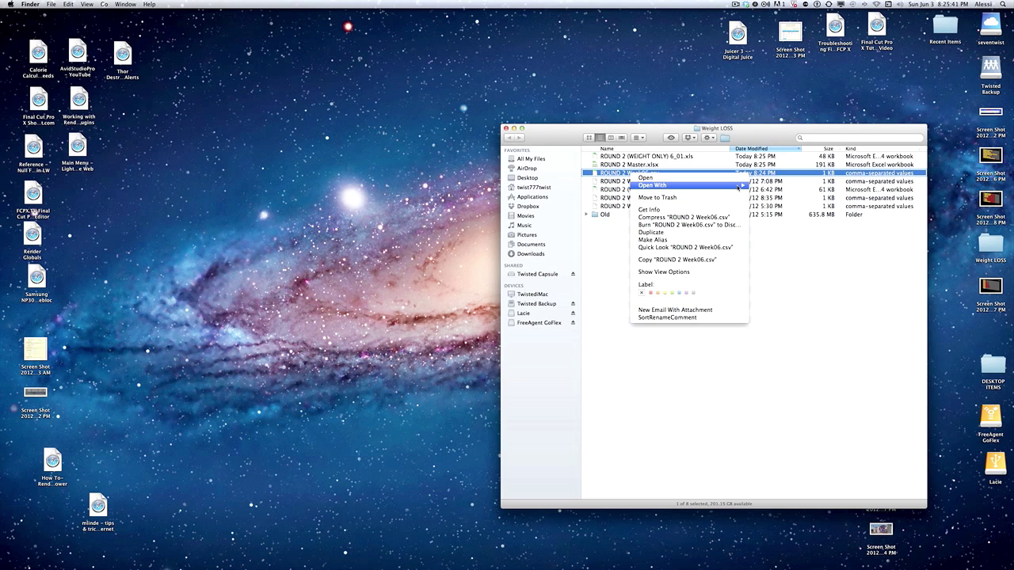
# Open ROUND 2 Week06.csv in TextEdit and delete the stray trailing commas on the last line.
pyautogui.moveTo(738, 187)
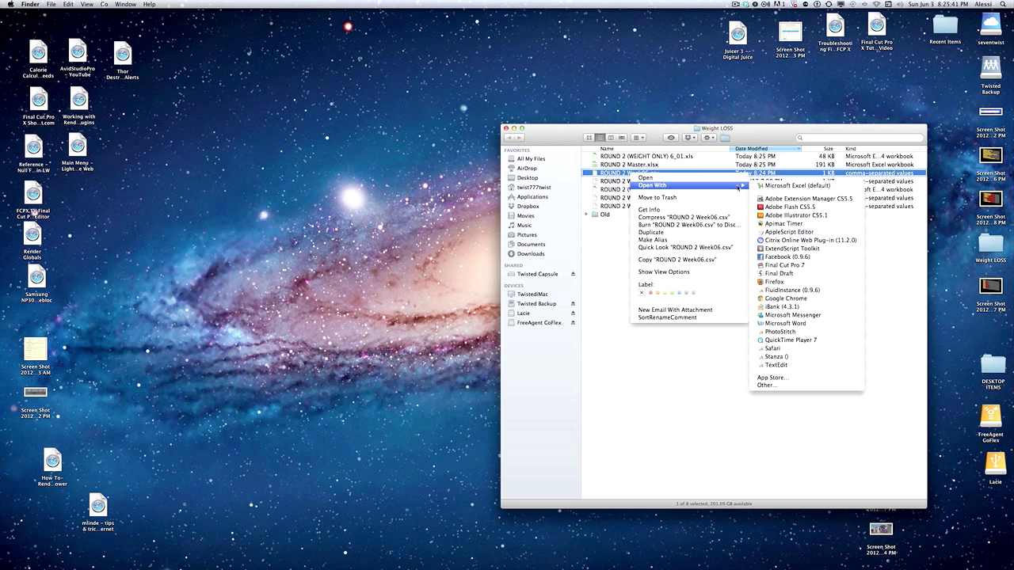
pyautogui.click(797, 367)
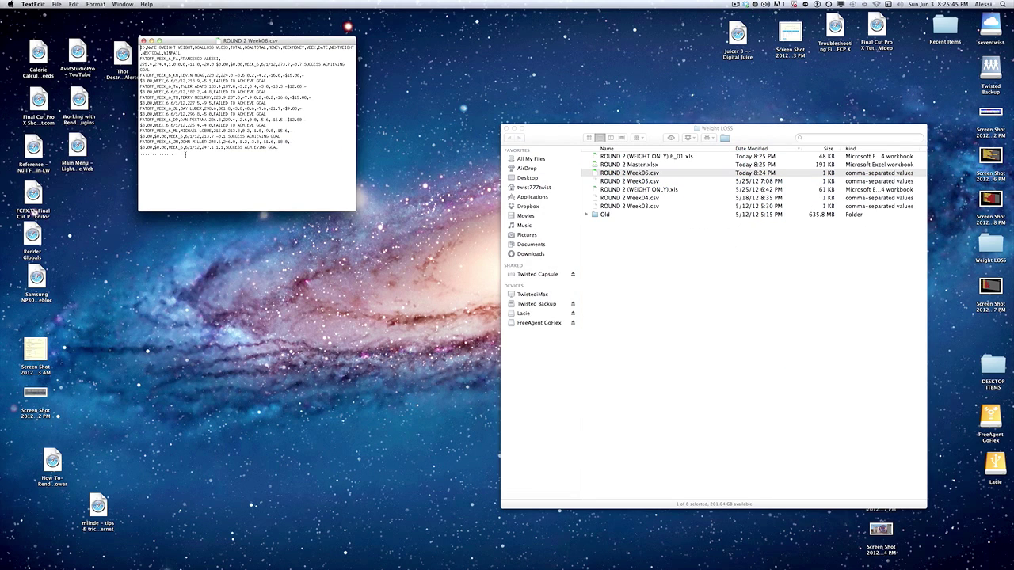
pyautogui.moveTo(185, 155); pyautogui.dragTo(141, 154)
pyautogui.press('BackSpace')
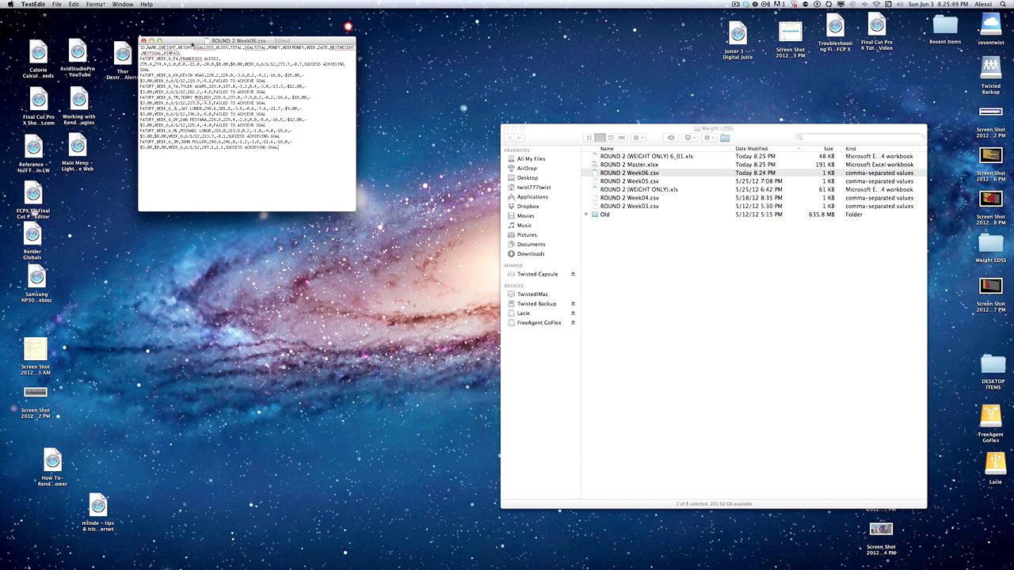
# Save the cleaned CSV, quit TextEdit, and switch to Photoshop.
pyautogui.click(33, 4)
pyautogui.moveTo(57, 4)
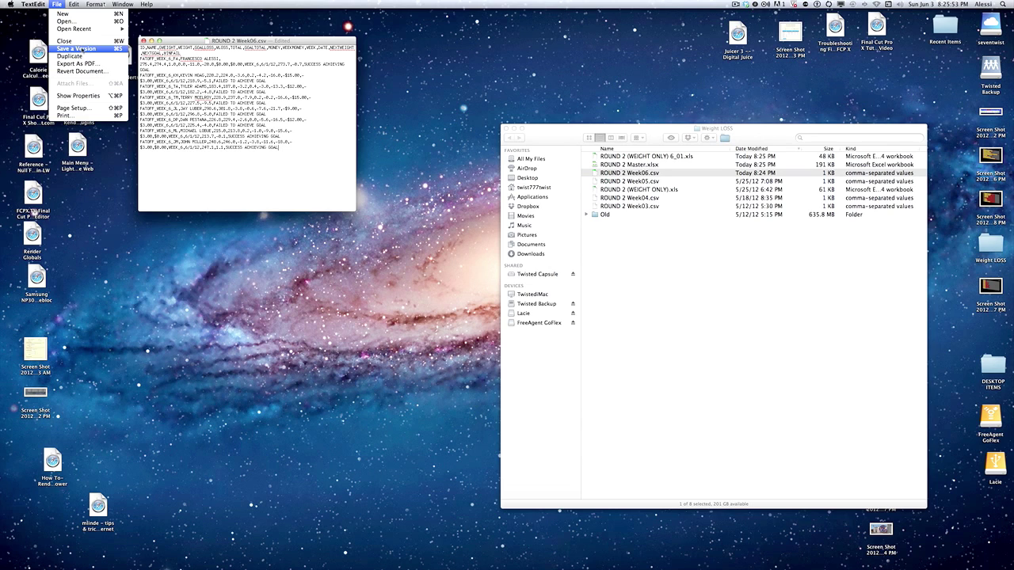
pyautogui.click(93, 50)
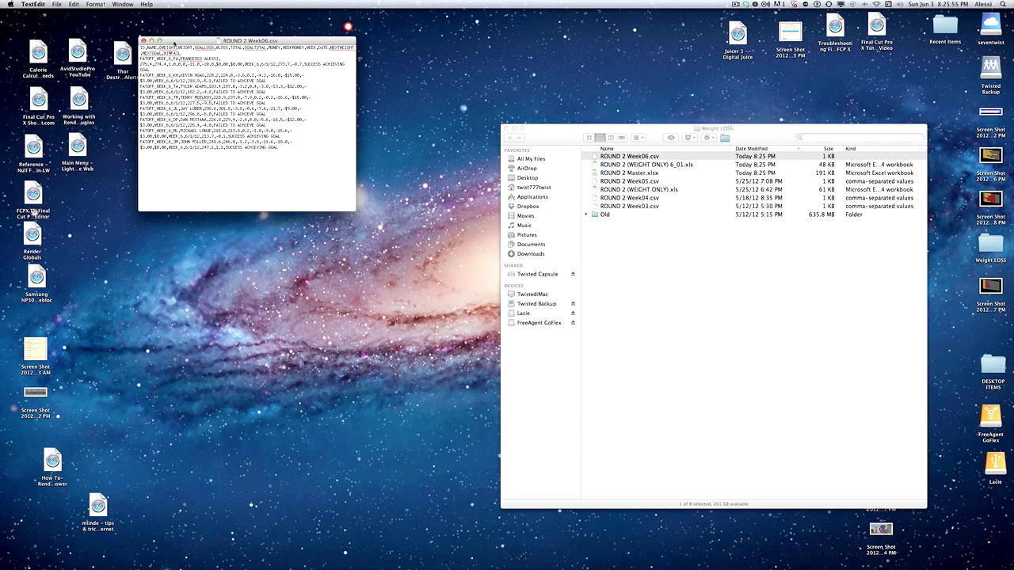
pyautogui.click(33, 4)
pyautogui.click(64, 80)
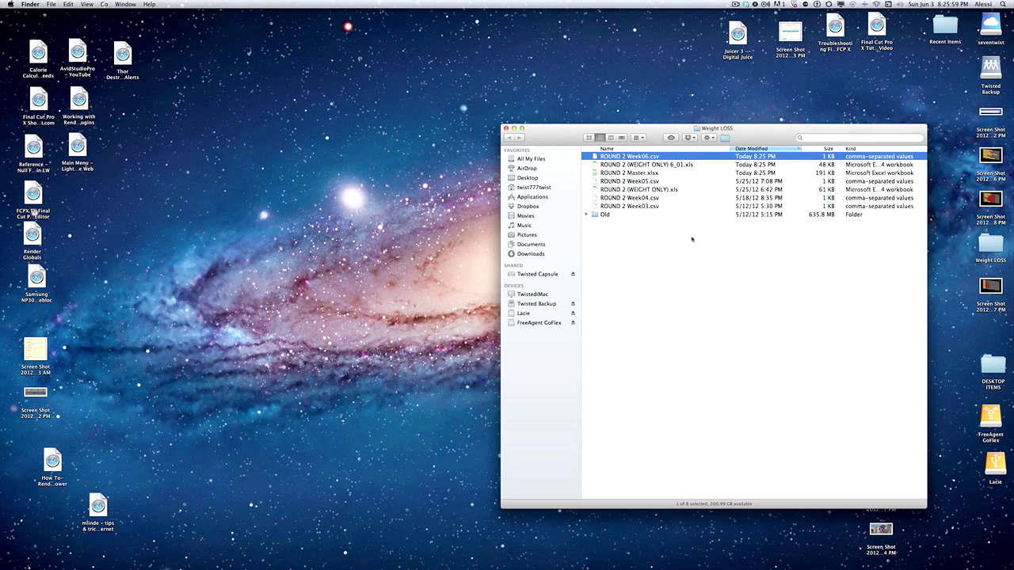
pyautogui.click(688, 238)
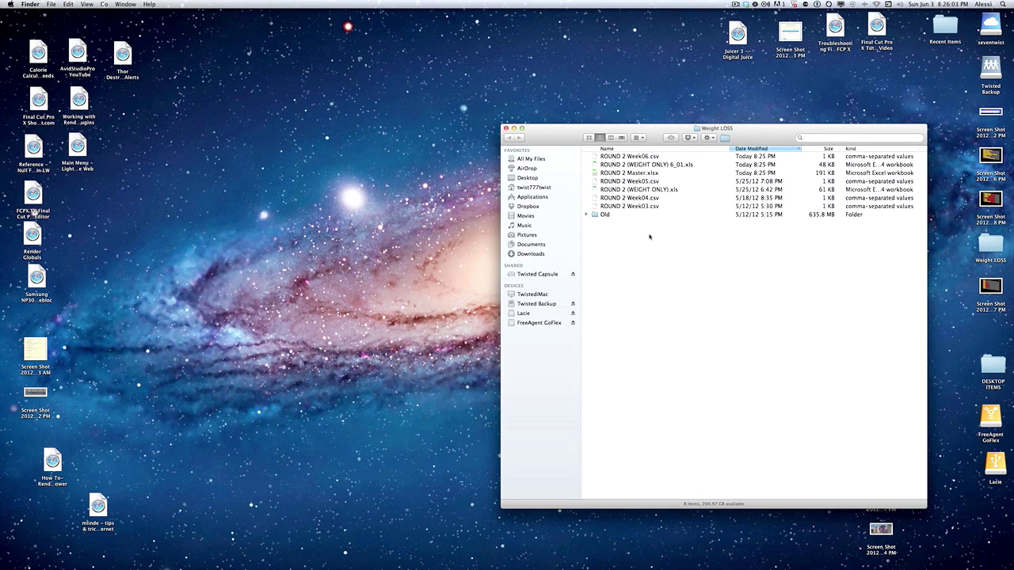
pyautogui.press('super+Tab')
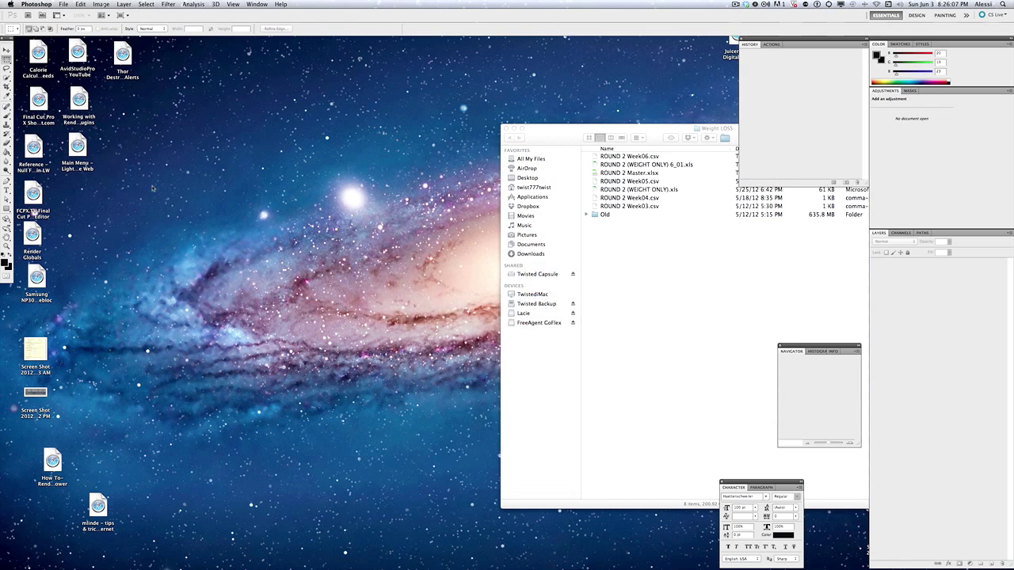
# Open NEW FatOFF Graphic_06.psd, move its window lower, and bring up the Image menu.
pyautogui.press('super+o')
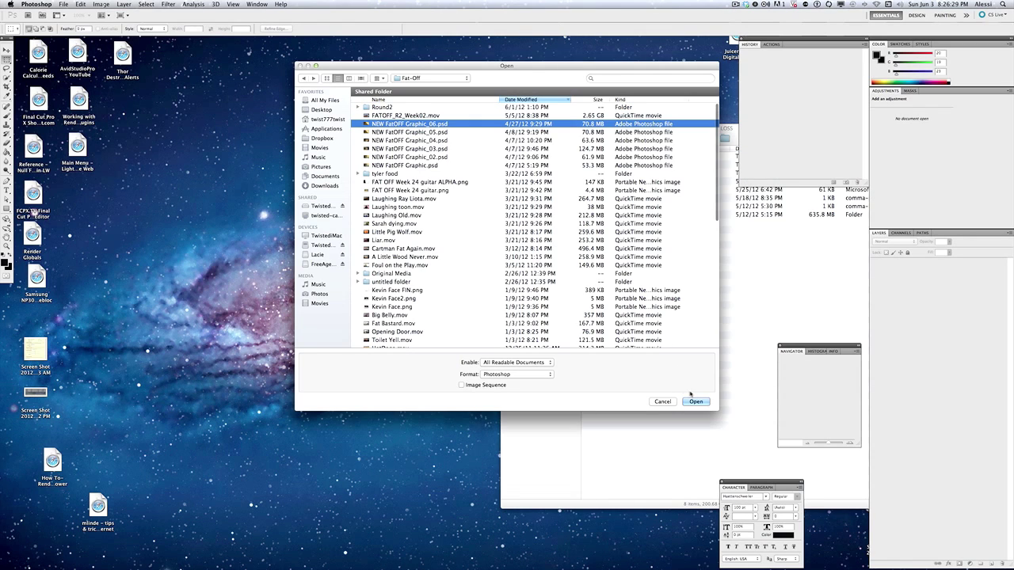
pyautogui.click(692, 401)
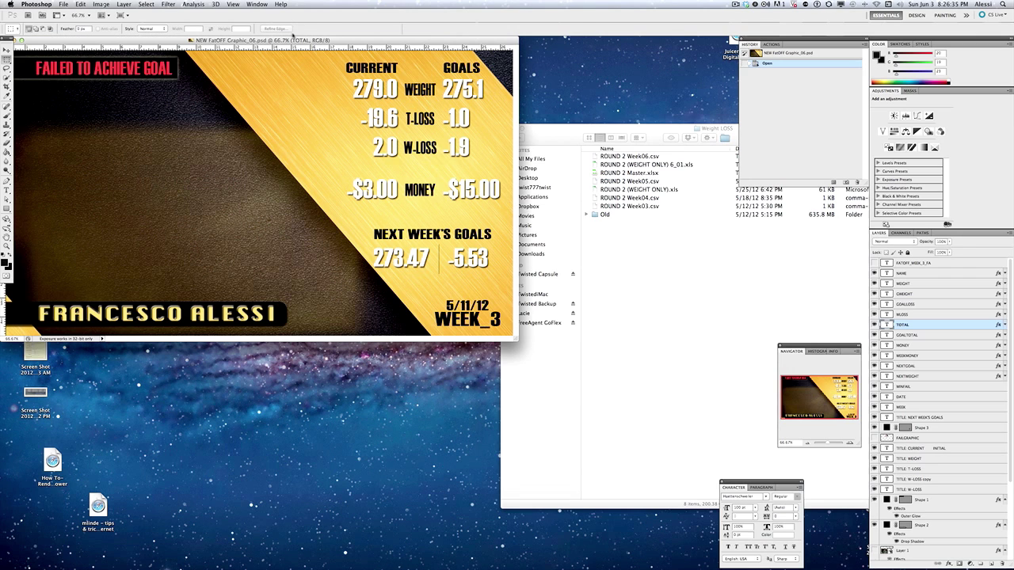
pyautogui.moveTo(319, 43); pyautogui.dragTo(386, 99)
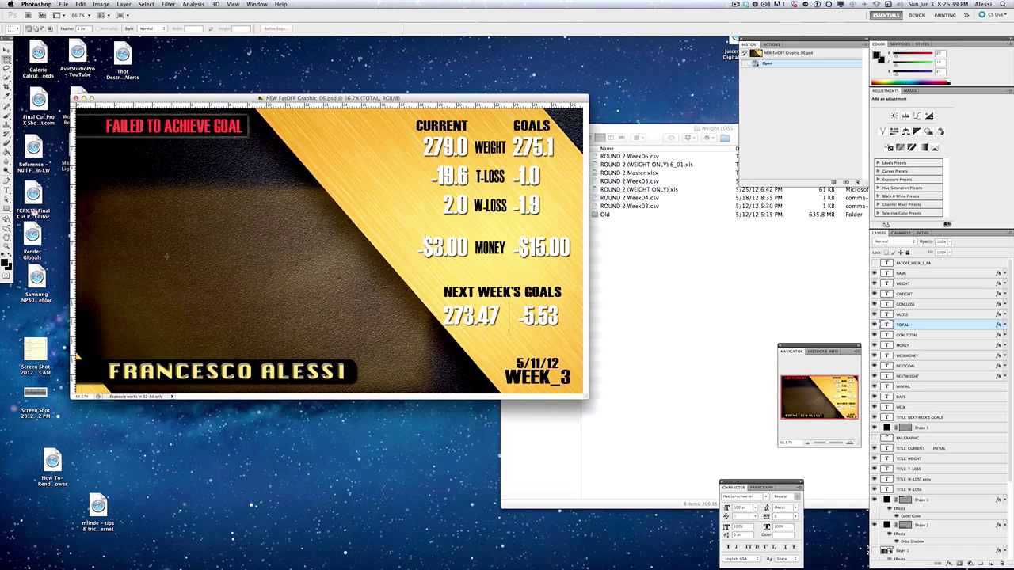
pyautogui.click(95, 4)
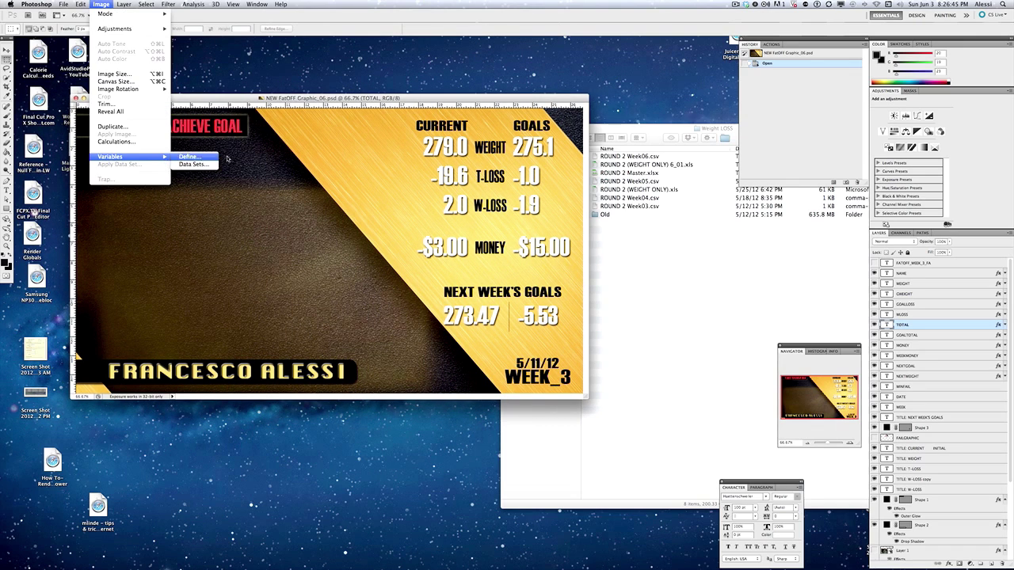
# Import ROUND 2 Week06.csv from the Desktop's Weight LOSS folder as the graphic's data sets.
pyautogui.click(197, 165)
pyautogui.click(777, 269)
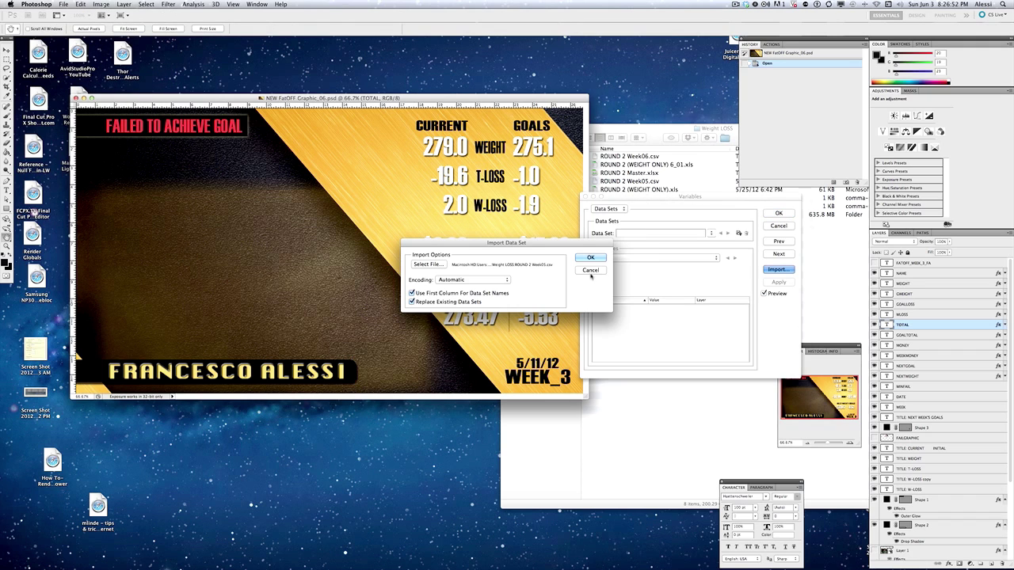
pyautogui.click(427, 264)
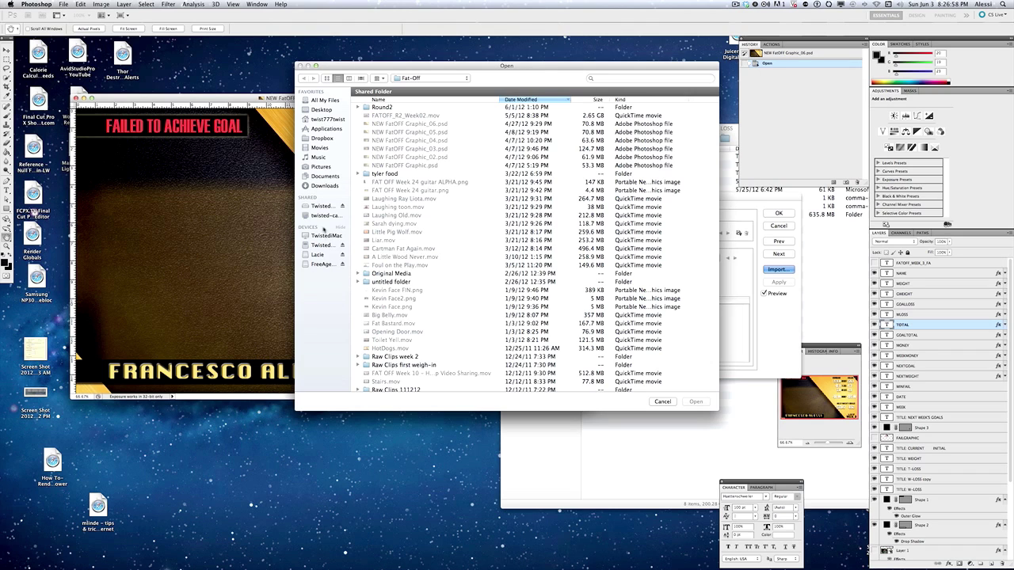
pyautogui.click(320, 110)
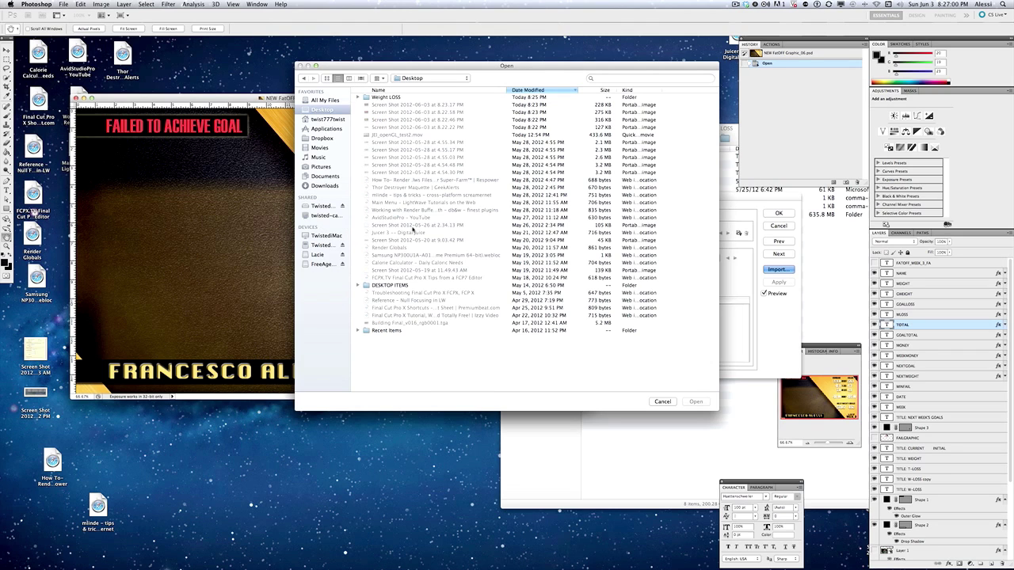
pyautogui.doubleClick(387, 98)
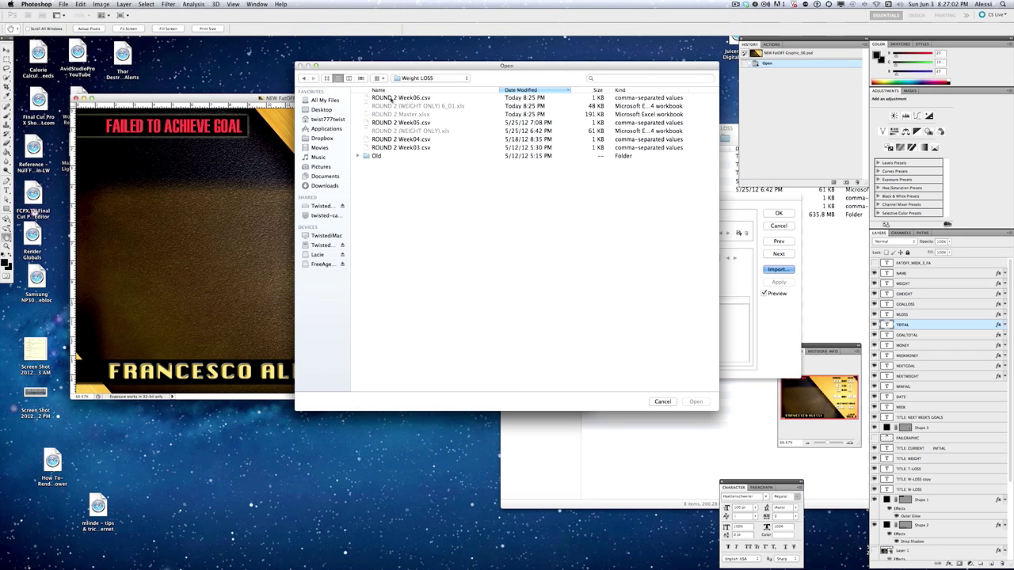
pyautogui.doubleClick(391, 99)
pyautogui.click(588, 256)
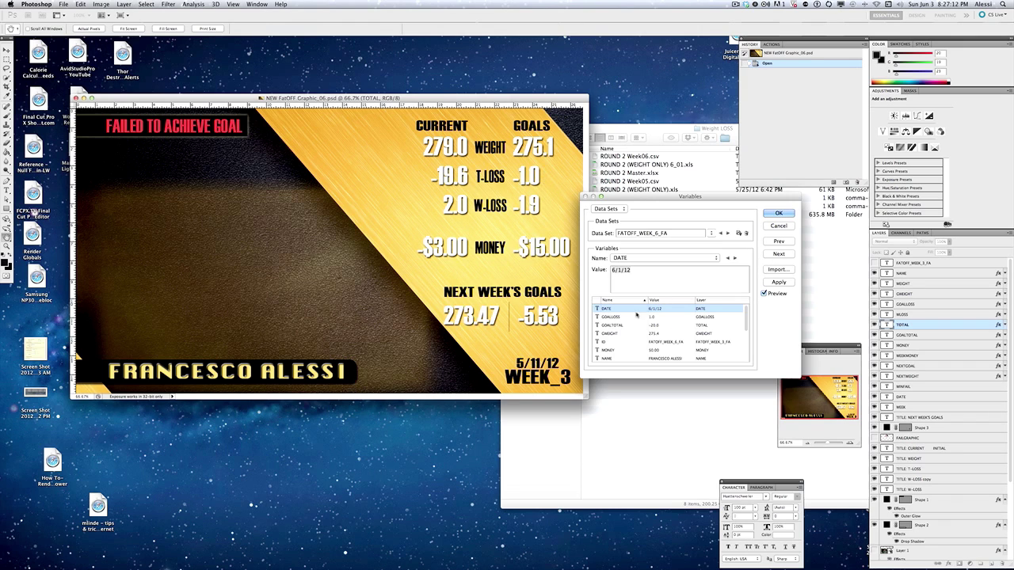
# Preview the imported WEEK_6 values, accept the data sets, and move the graphic window up-left.
pyautogui.click(781, 214)
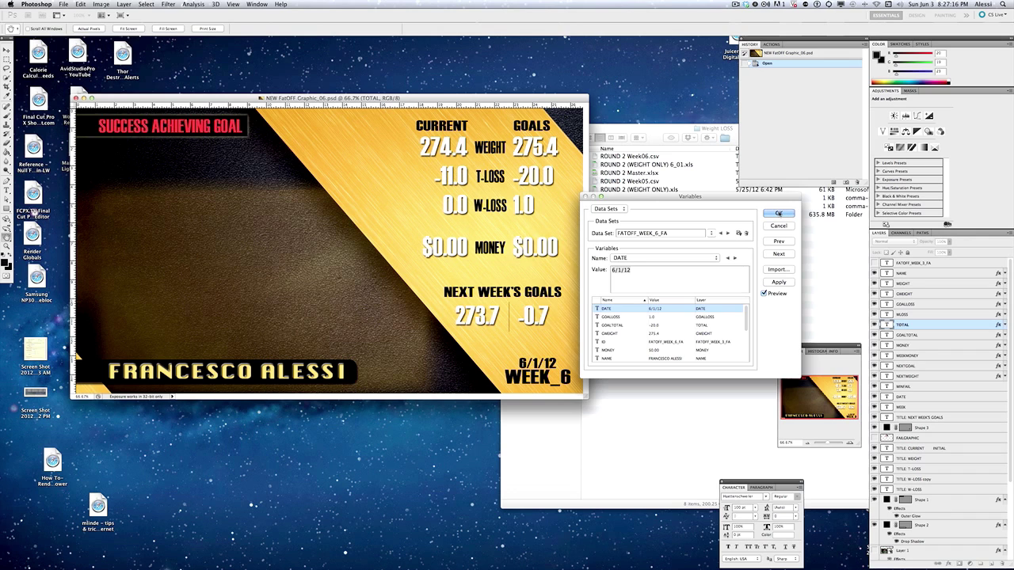
pyautogui.click(778, 214)
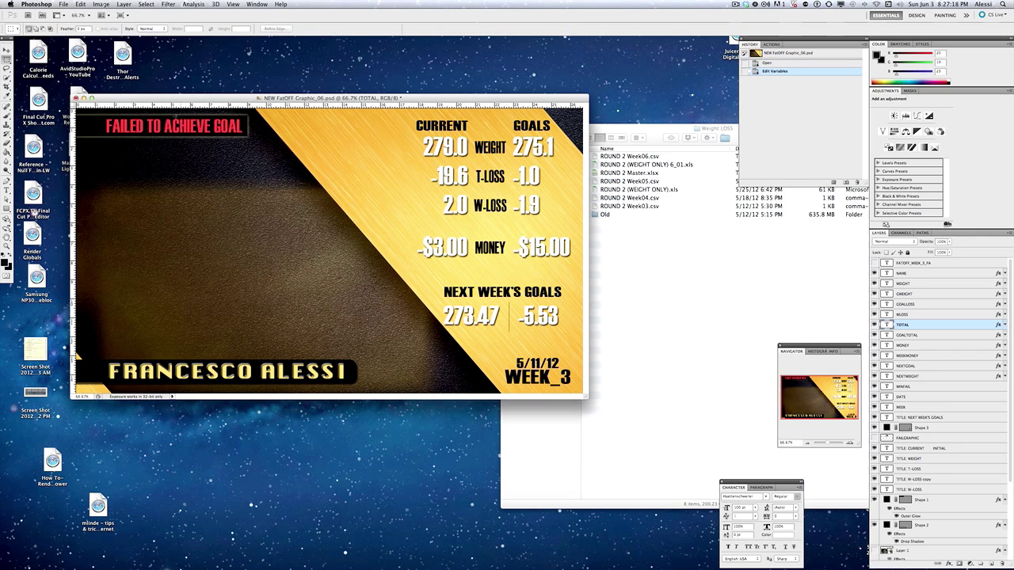
pyautogui.moveTo(117, 100); pyautogui.dragTo(106, 73)
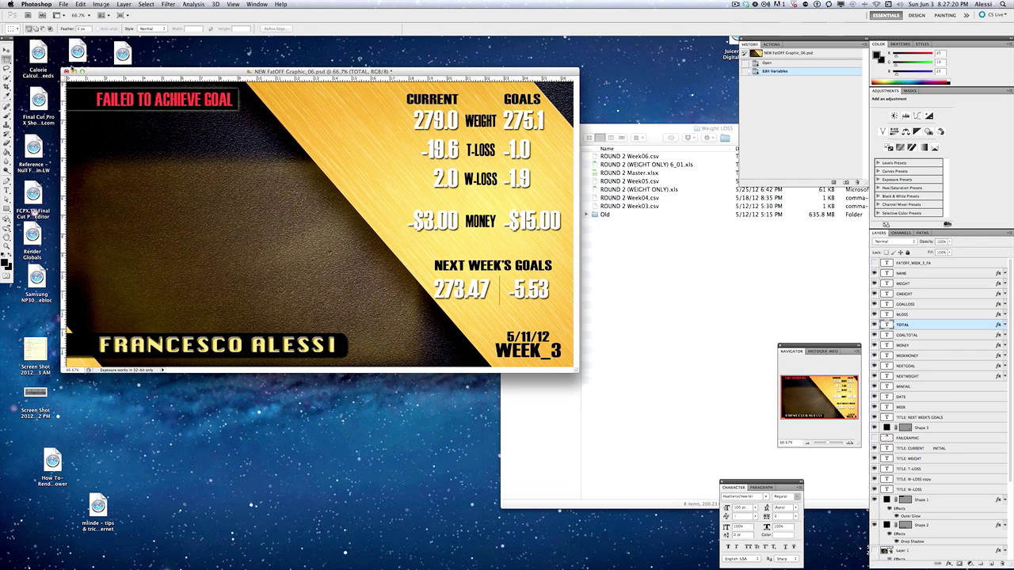
pyautogui.click(63, 4)
pyautogui.moveTo(138, 187)
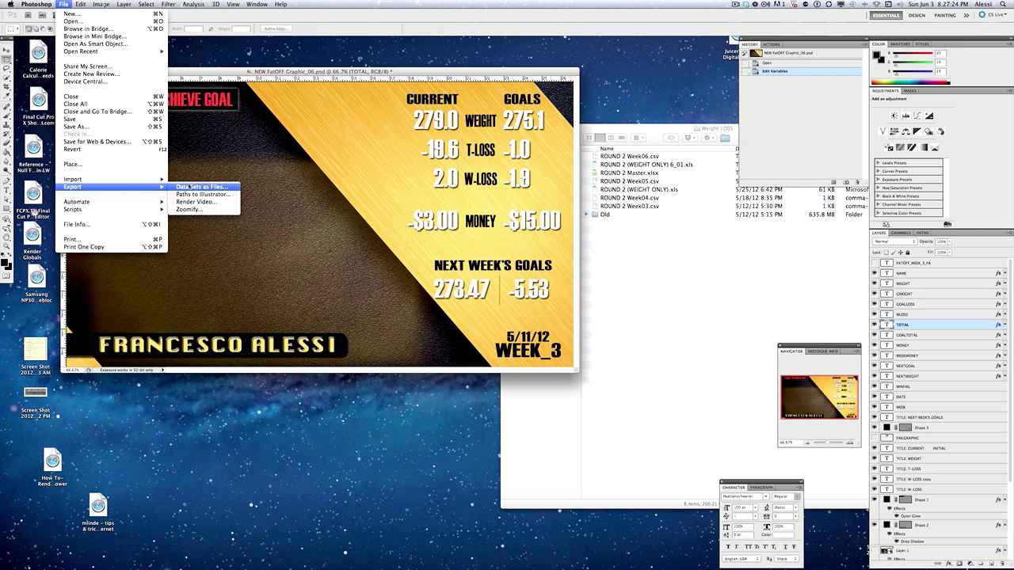
# Export all eight WEEK_6 data sets as separate PSD files into the Week06 folder.
pyautogui.click(226, 187)
pyautogui.doubleClick(385, 186)
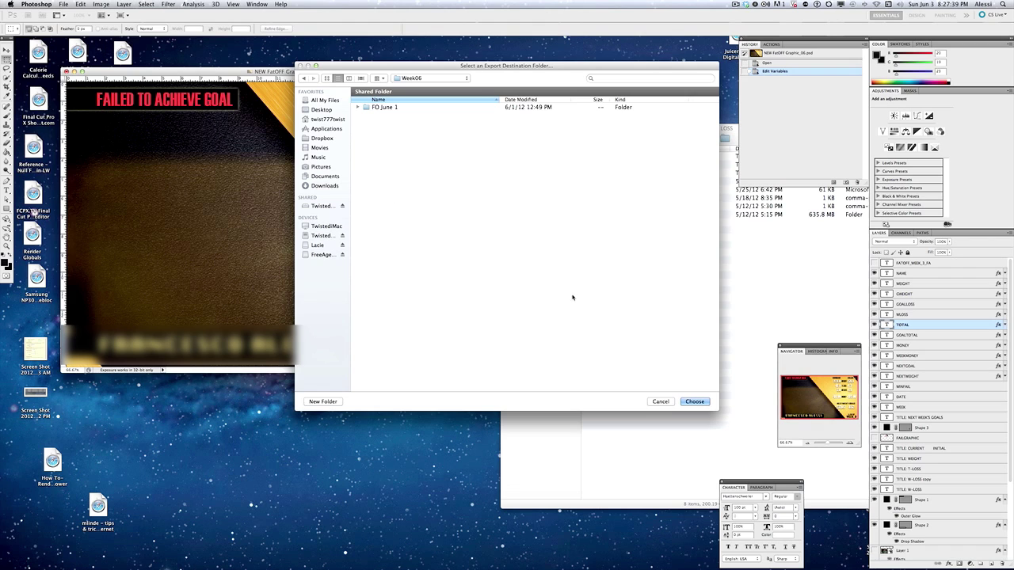
pyautogui.click(694, 402)
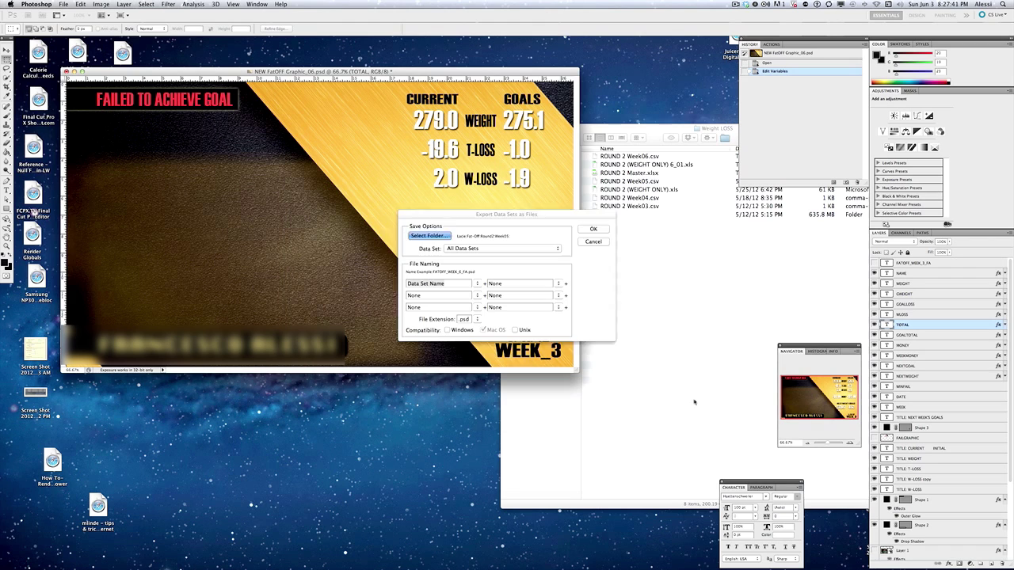
pyautogui.click(594, 230)
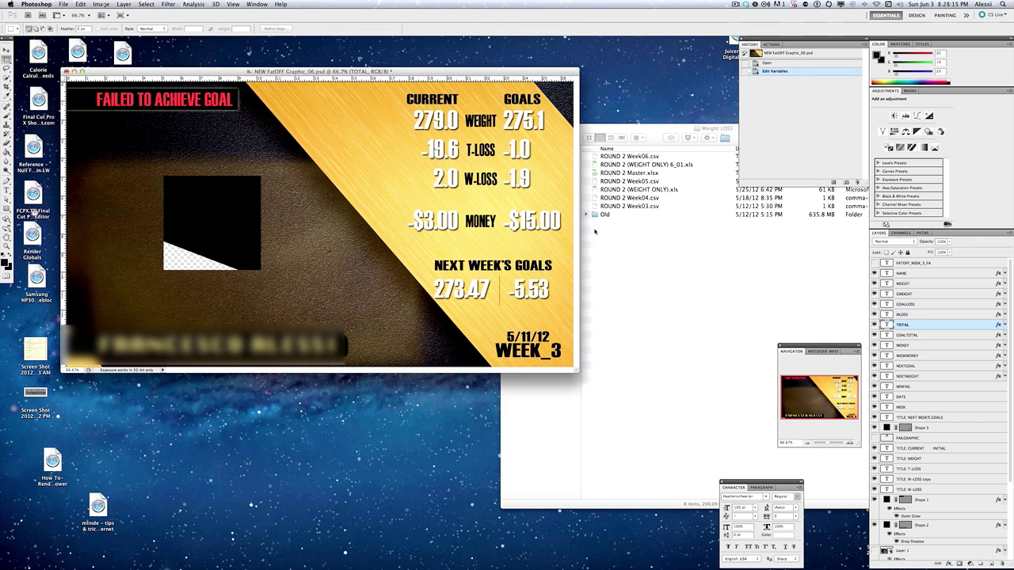
# Close NEW FatOFF Graphic_06.psd without saving its changes.
pyautogui.click(66, 72)
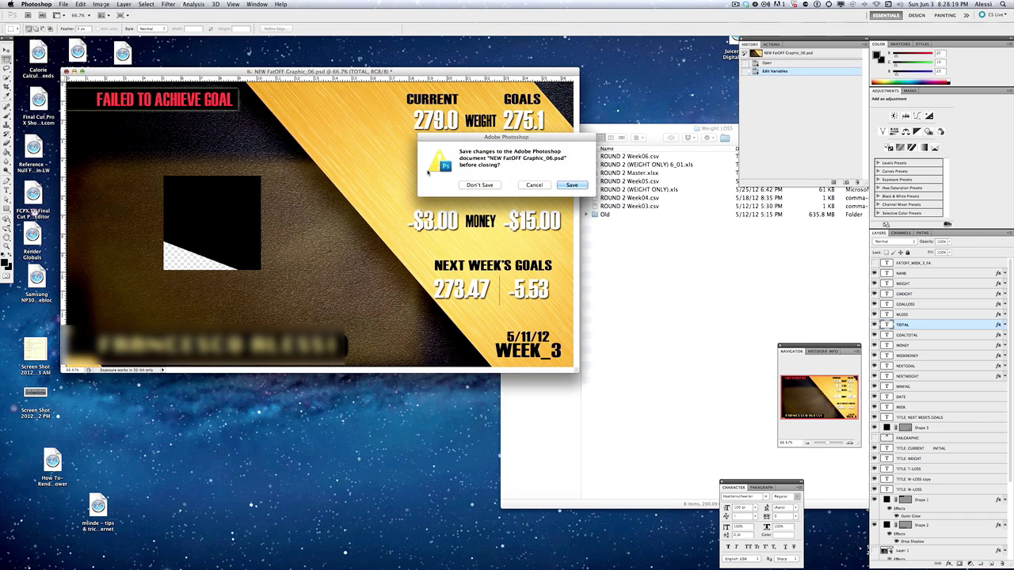
pyautogui.click(489, 186)
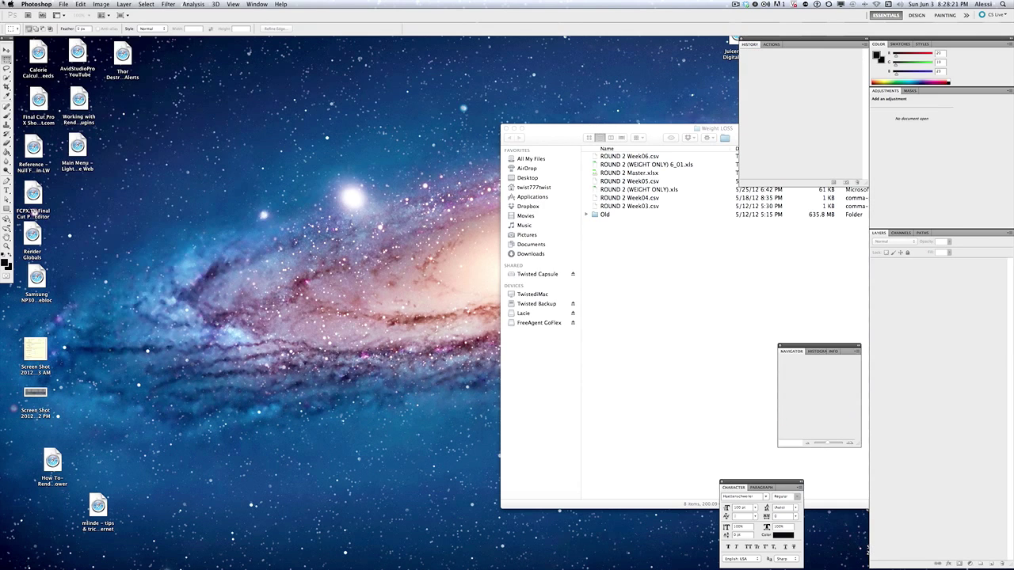
pyautogui.click(67, 4)
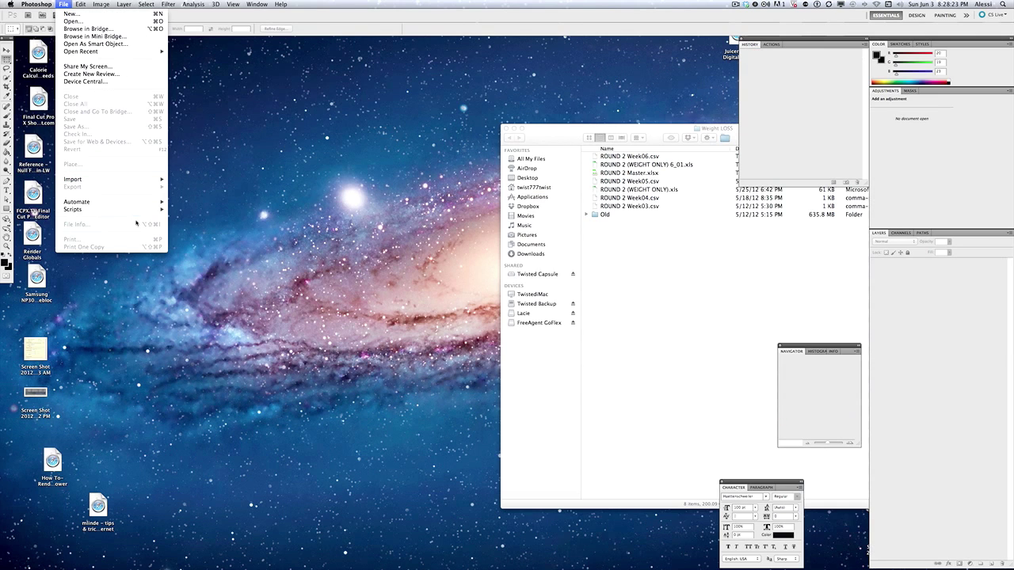
# Set up a Batch run using the SAVEAs .PNG action.
pyautogui.moveTo(124, 204)
pyautogui.click(219, 204)
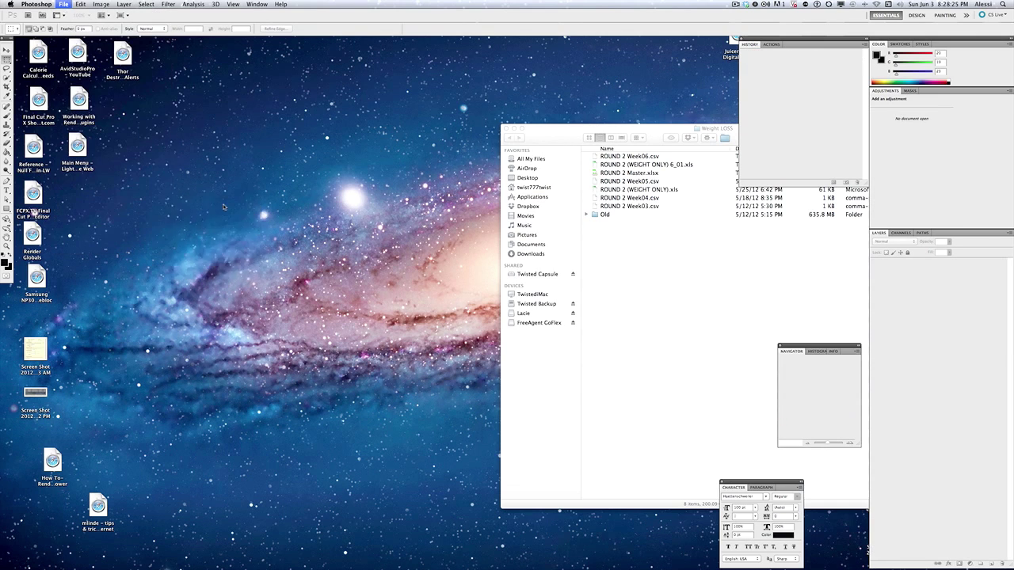
pyautogui.click(252, 142)
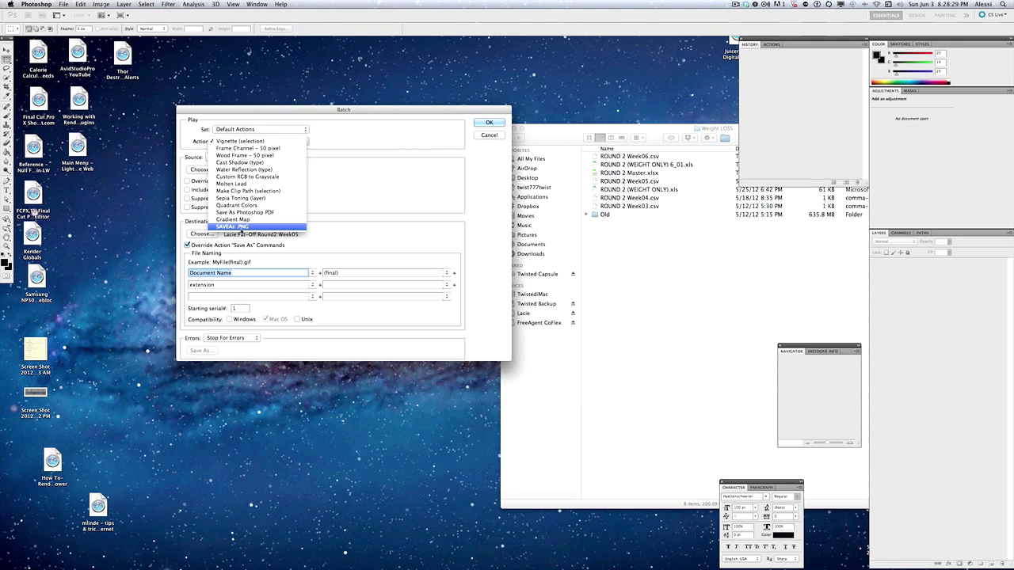
pyautogui.click(256, 227)
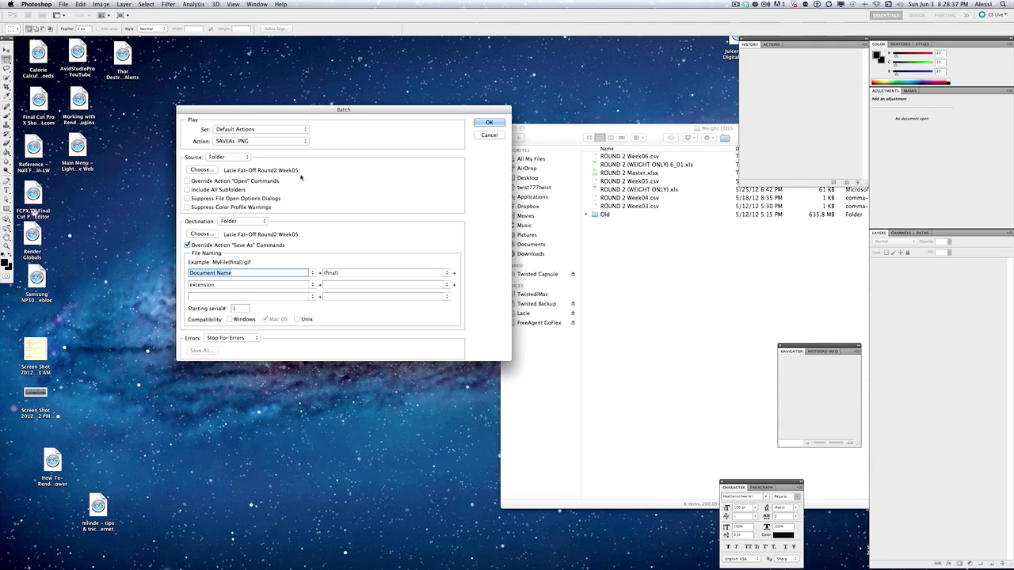
# Set the batch source folder to Round2 > Week06.
pyautogui.click(203, 170)
pyautogui.click(414, 78)
pyautogui.click(415, 87)
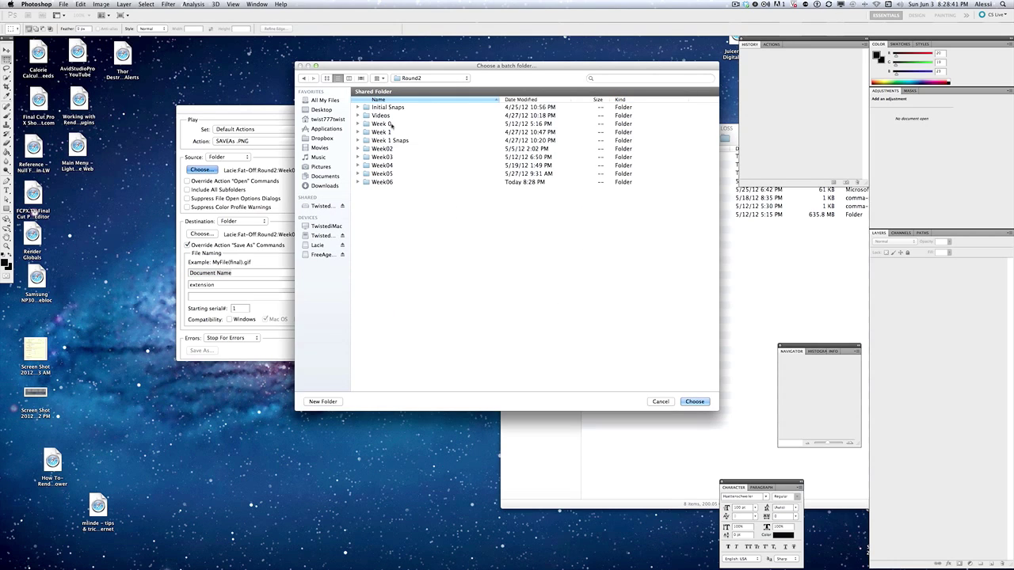
pyautogui.doubleClick(383, 182)
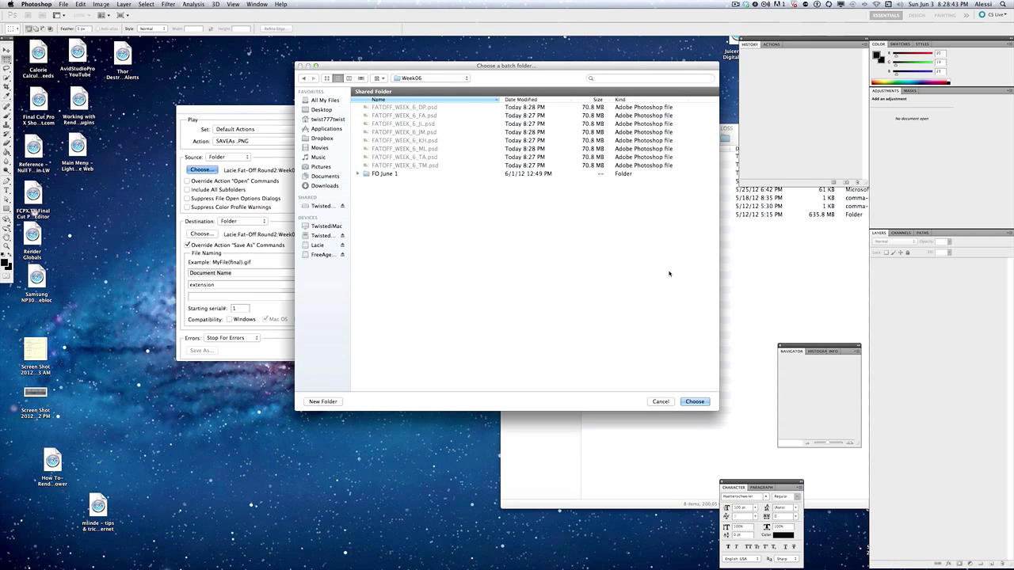
pyautogui.click(695, 401)
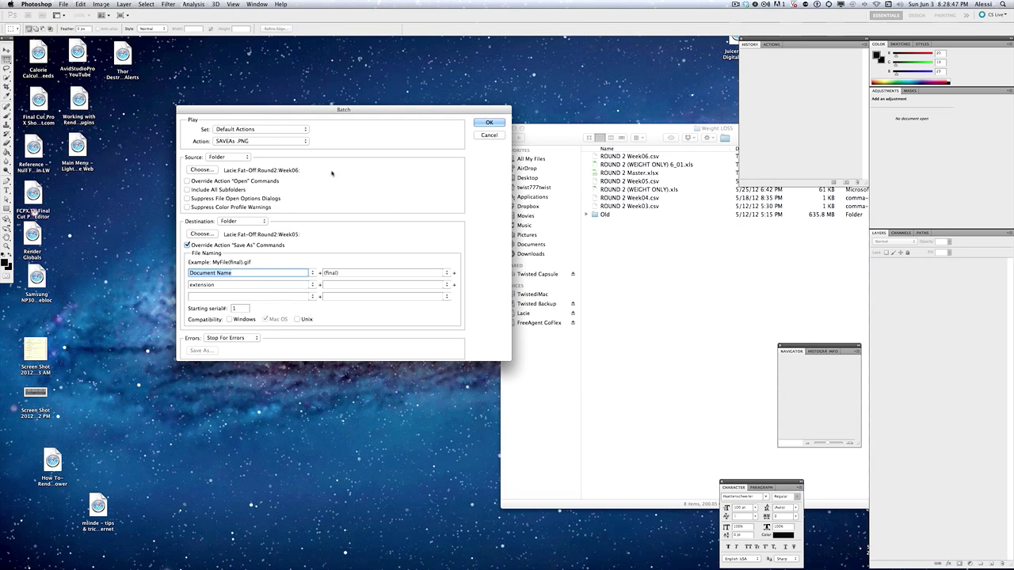
# Set the batch destination to Round2 > Week06 and run the batch.
pyautogui.click(202, 234)
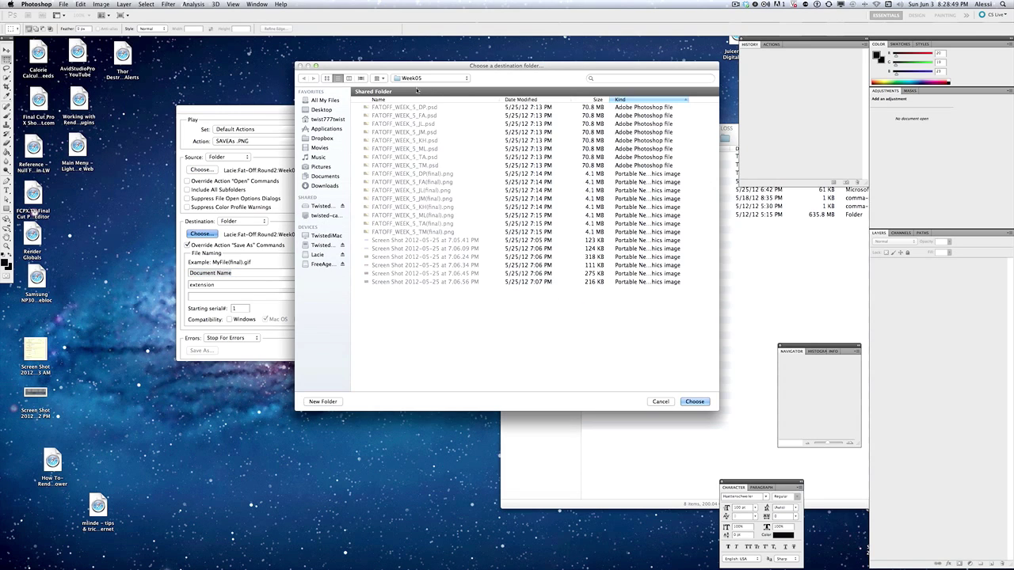
pyautogui.click(423, 79)
pyautogui.click(421, 87)
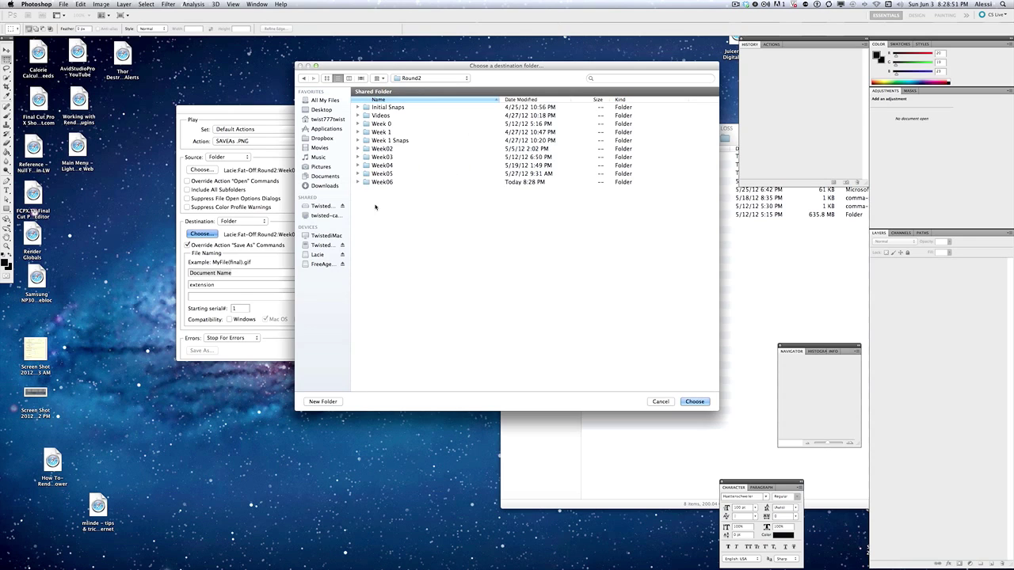
pyautogui.doubleClick(385, 182)
pyautogui.click(695, 402)
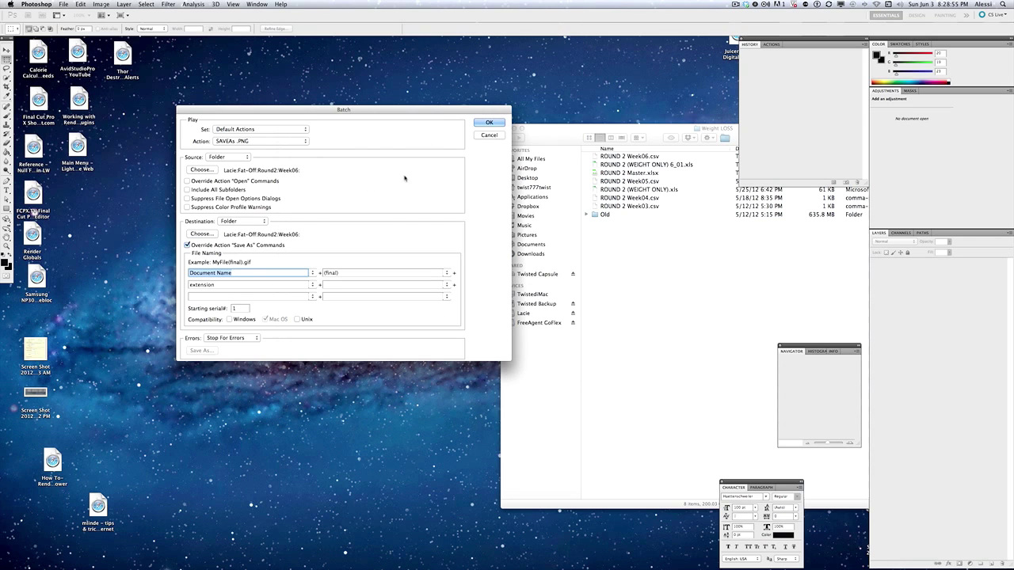
pyautogui.click(489, 124)
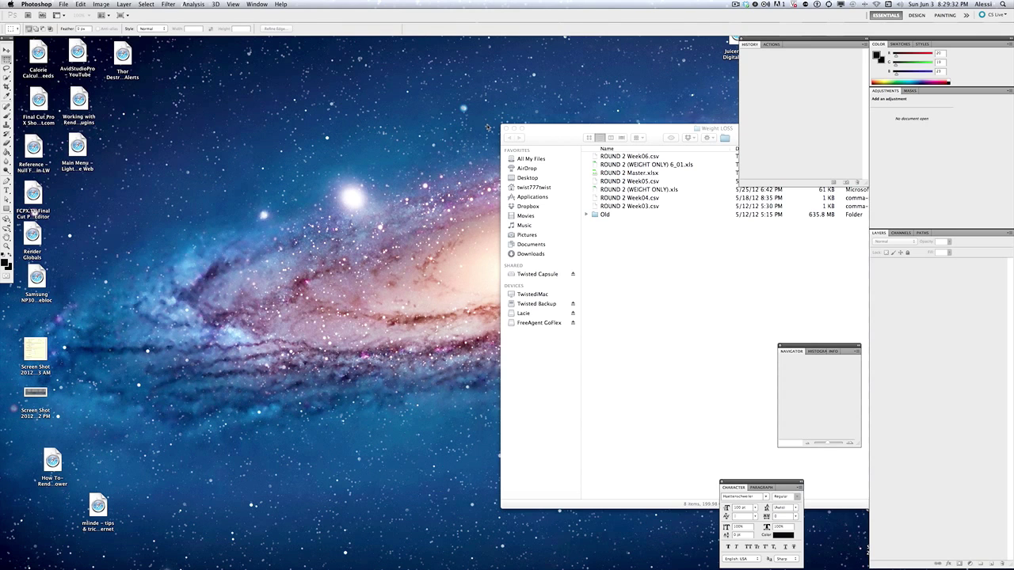
# Wait for the batch to finish processing every Week06 graphic.
pyautogui.moveTo(643, 564)
# In Final Cut Pro, import the eight FATOFF_WEEK_6 (final) PNGs from Week06 into the event.
pyautogui.click(641, 554)
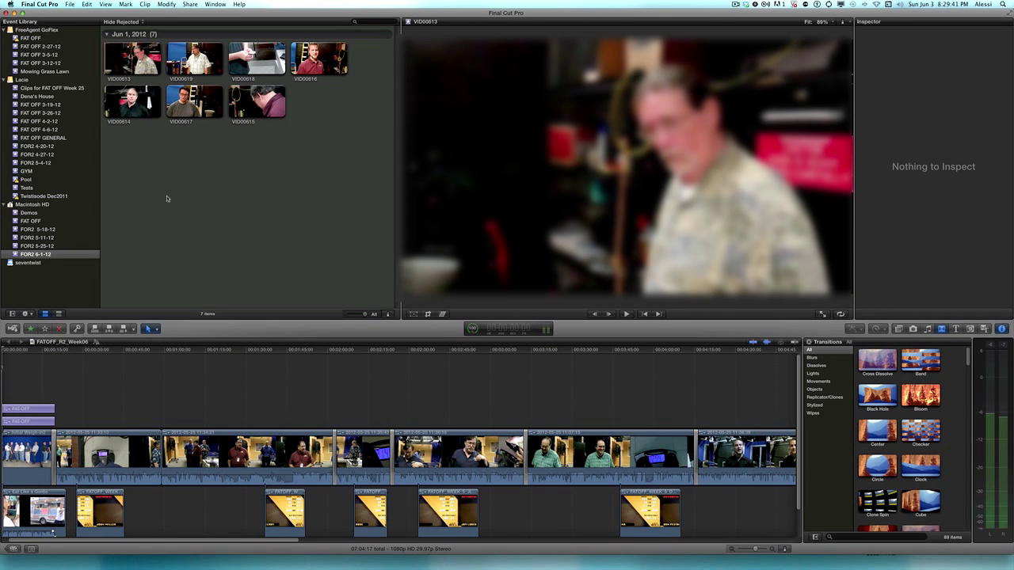
pyautogui.rightClick(166, 197)
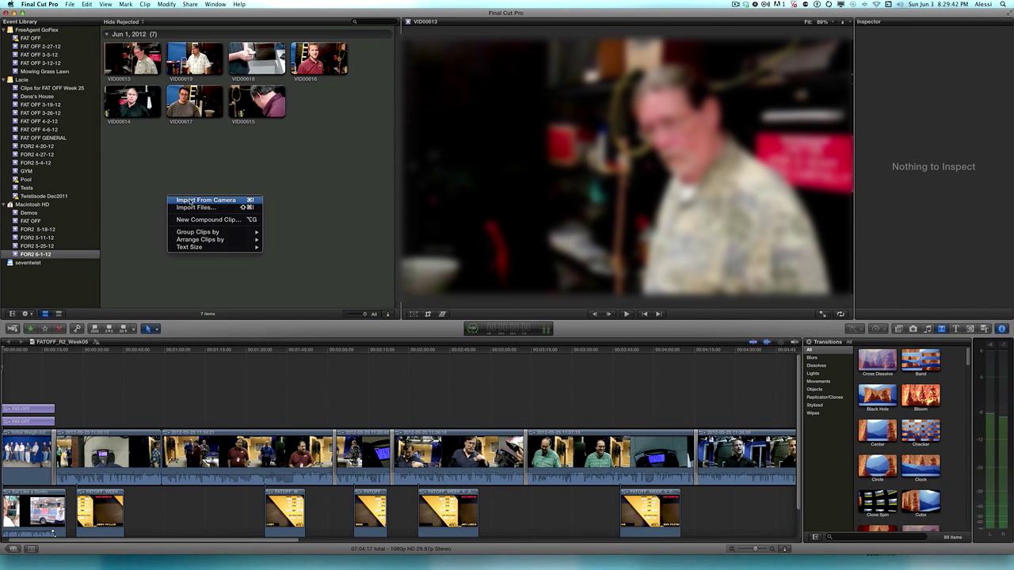
pyautogui.click(194, 208)
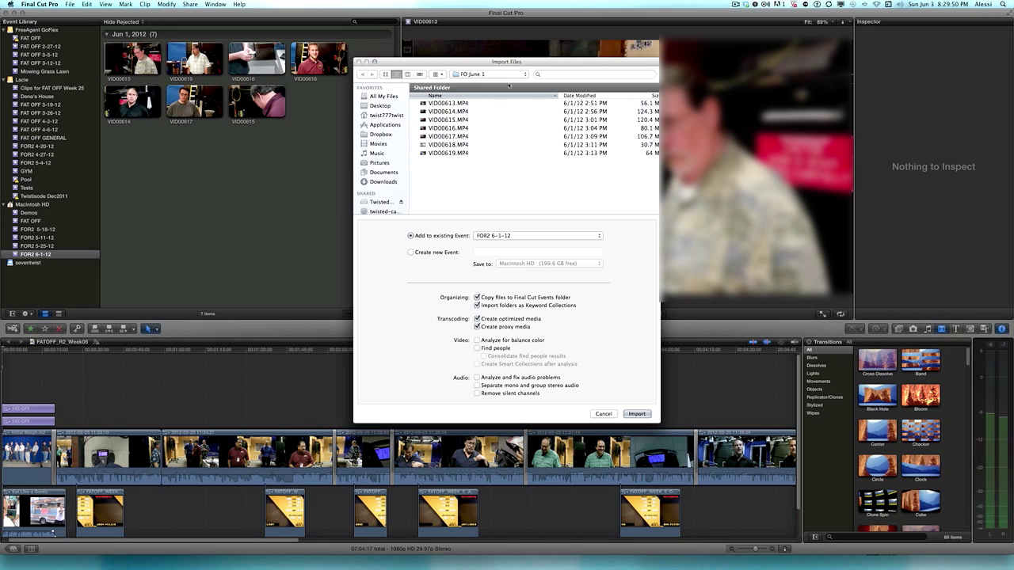
pyautogui.click(489, 73)
pyautogui.click(483, 127)
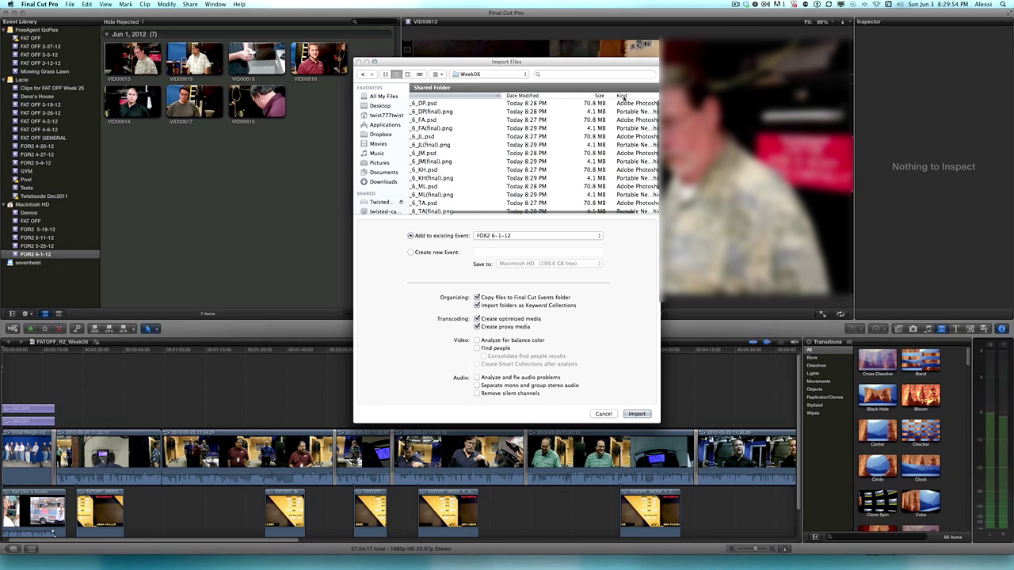
pyautogui.scroll(-3, 484, 190)
pyautogui.click(469, 152)
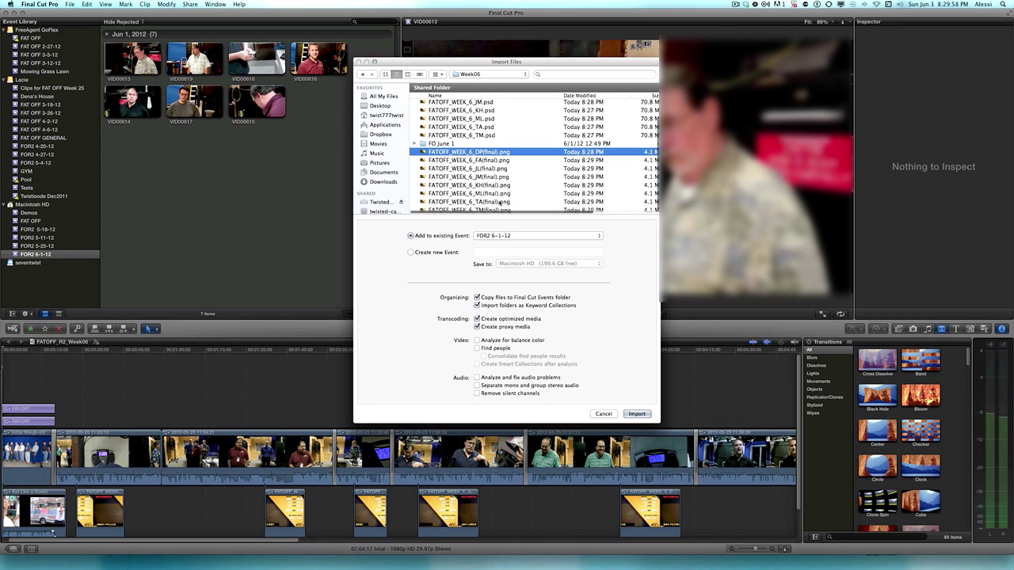
pyautogui.keyDown('shift'); pyautogui.click(513, 210); pyautogui.keyUp('shift')
pyautogui.scroll(-1, 558, 192)
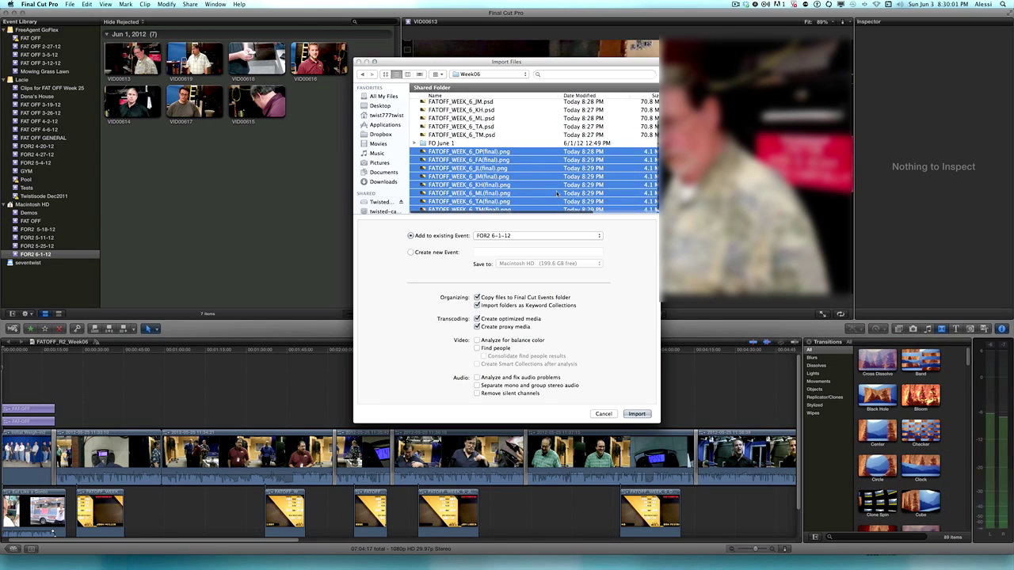
pyautogui.click(636, 413)
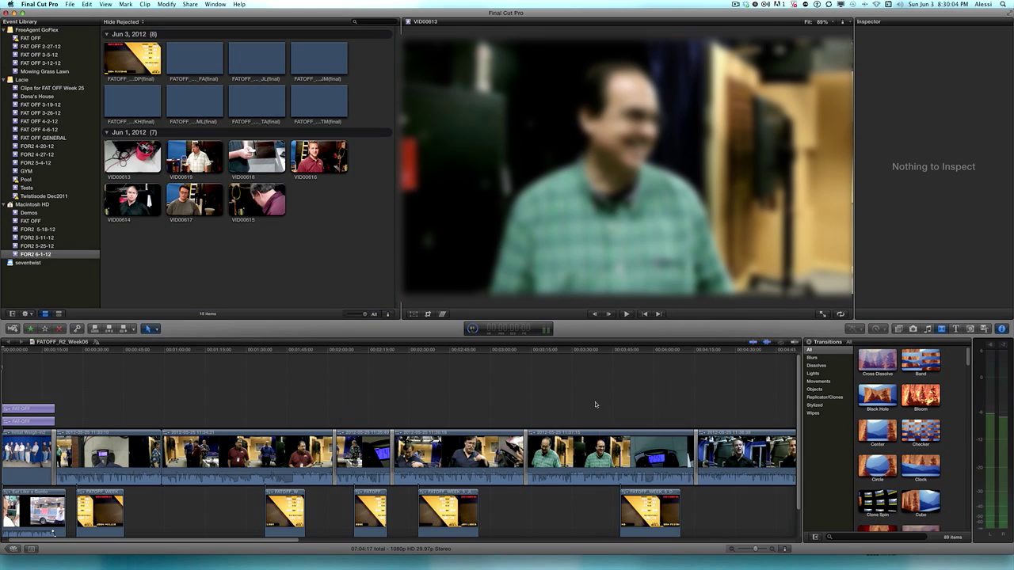
# In Finder, open the Lacie > Fat-O > Round2 > Week06 folder.
pyautogui.press('super+Tab')
pyautogui.press('super+Tab')
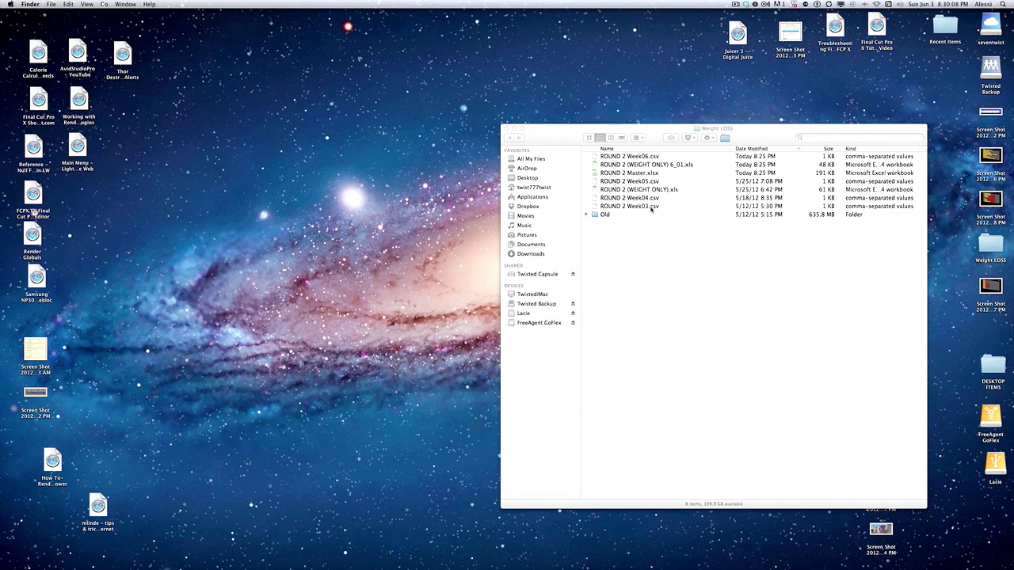
pyautogui.moveTo(864, 132); pyautogui.dragTo(686, 103)
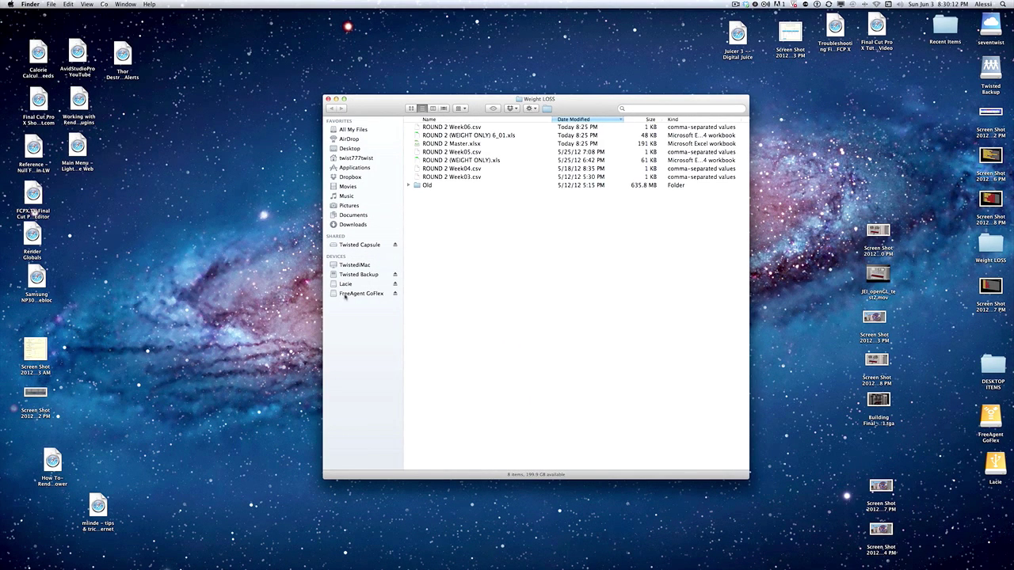
pyautogui.click(345, 284)
pyautogui.doubleClick(434, 165)
pyautogui.doubleClick(434, 137)
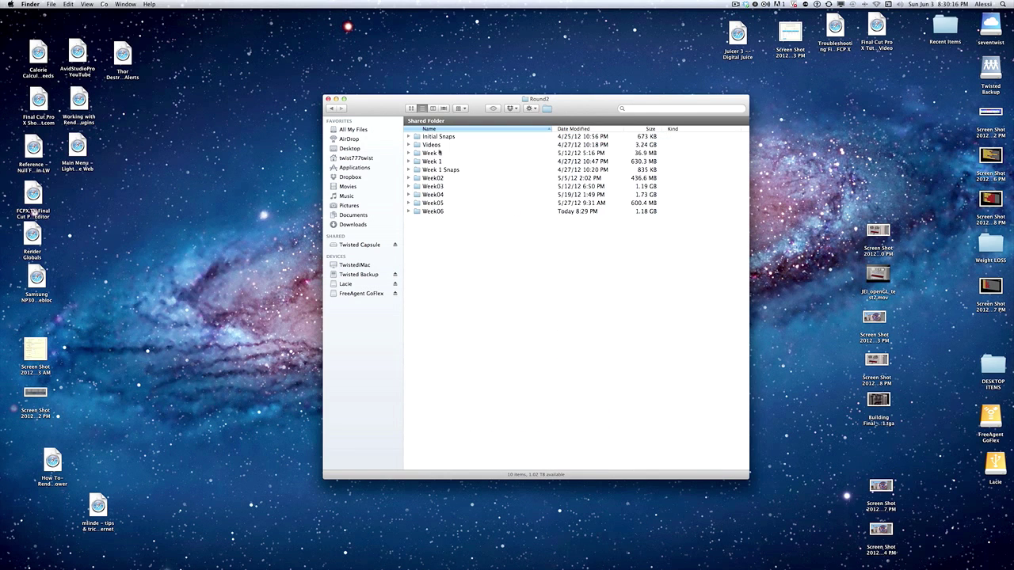
pyautogui.doubleClick(433, 211)
pyautogui.moveTo(475, 99); pyautogui.dragTo(335, 51)
# Move the four desktop Screen Shot images into the Week06 folder.
pyautogui.moveTo(976, 120); pyautogui.dragTo(994, 210)
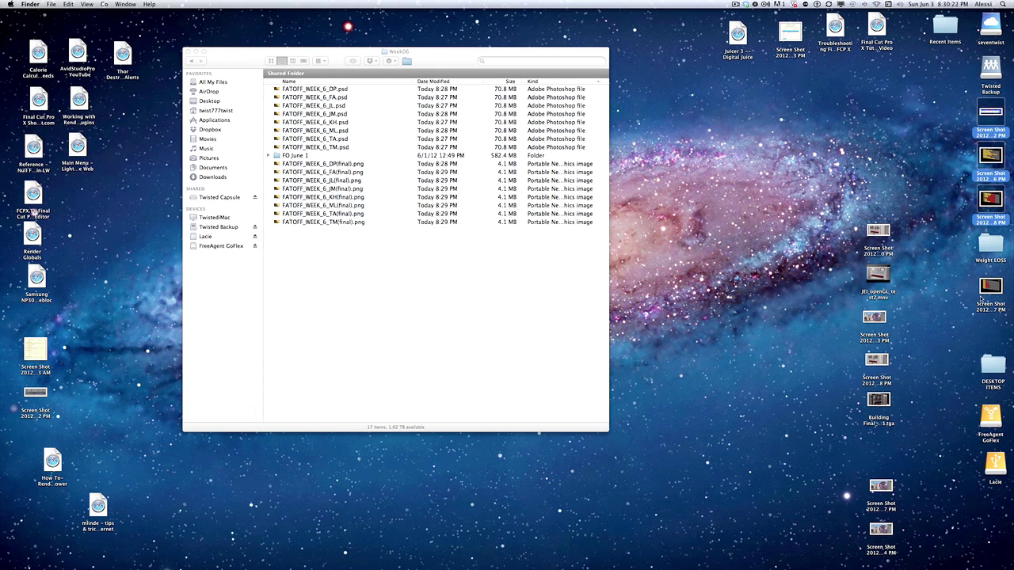
pyautogui.moveTo(990, 131); pyautogui.dragTo(354, 266)
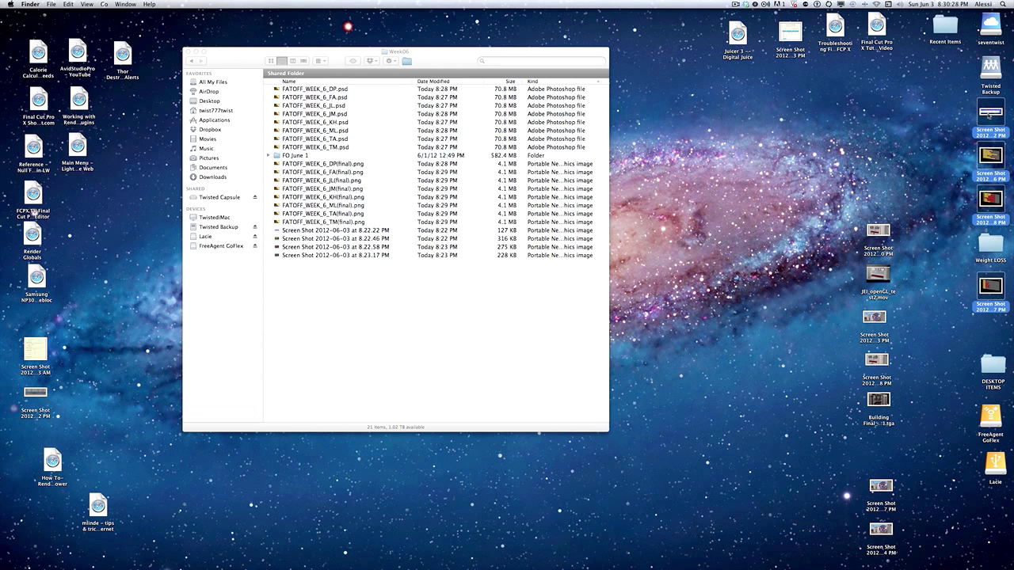
pyautogui.press('super+Tab')
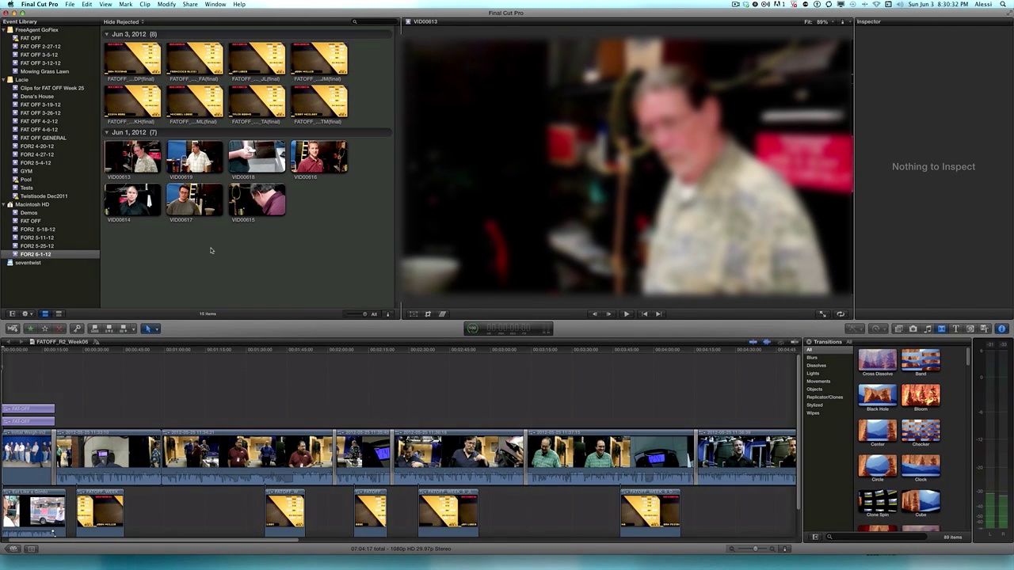
# Import the four Screen Shot 2012-06-03 images from Week06 into the FOR2 6-1-12 event.
pyautogui.rightClick(211, 249)
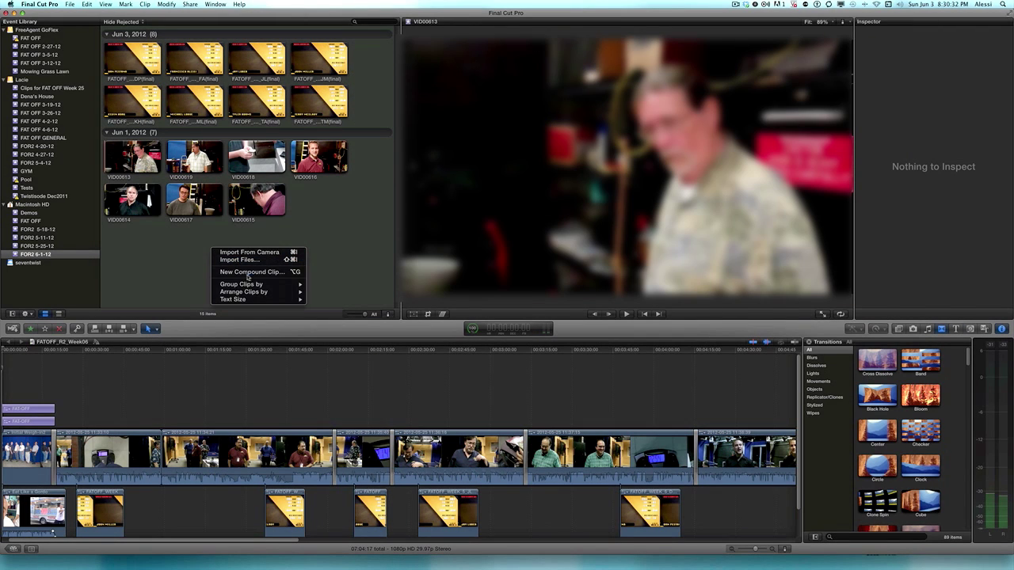
pyautogui.click(262, 261)
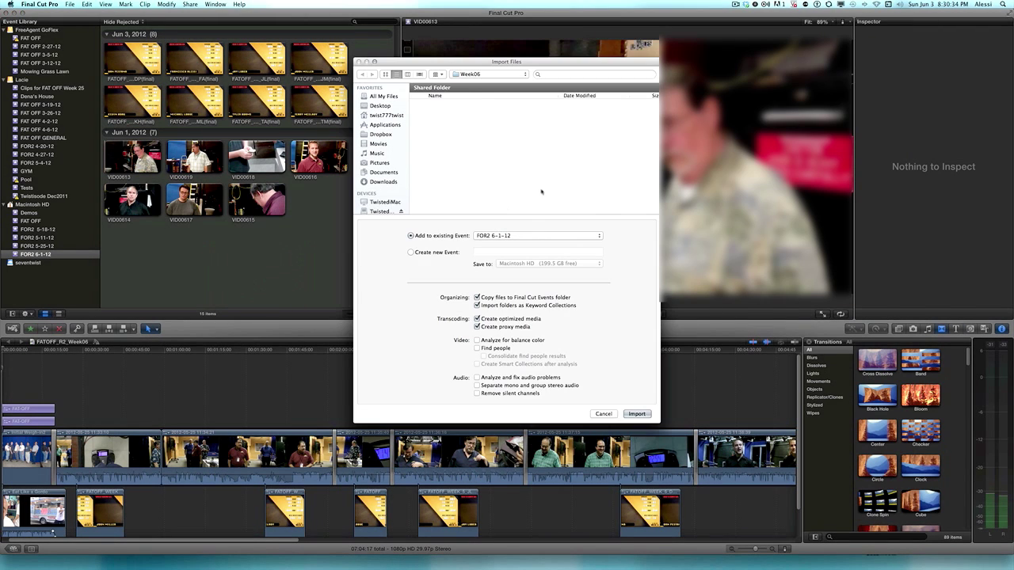
pyautogui.scroll(-4, 507, 162)
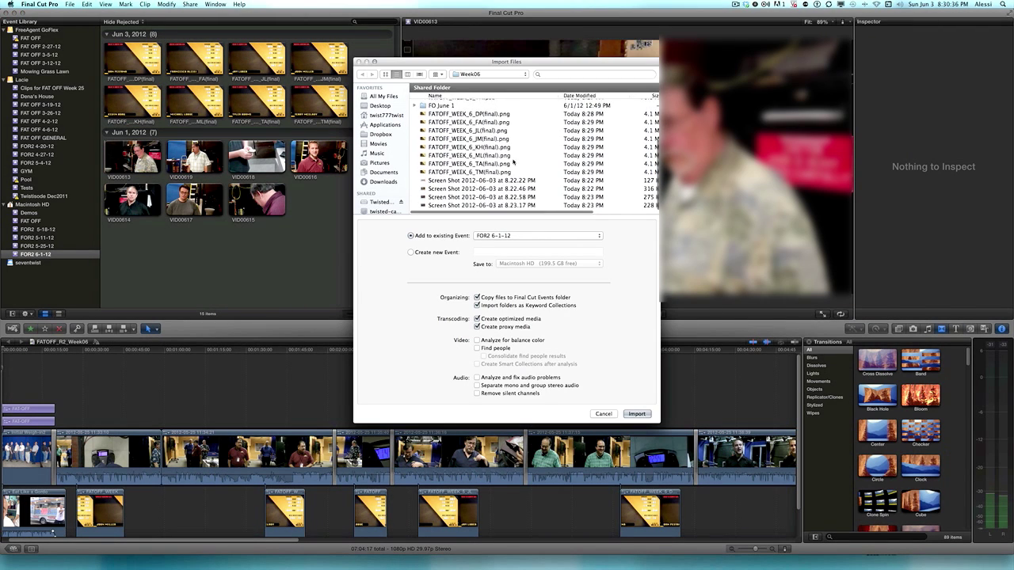
pyautogui.click(521, 185)
pyautogui.keyDown('shift'); pyautogui.click(522, 209); pyautogui.keyUp('shift')
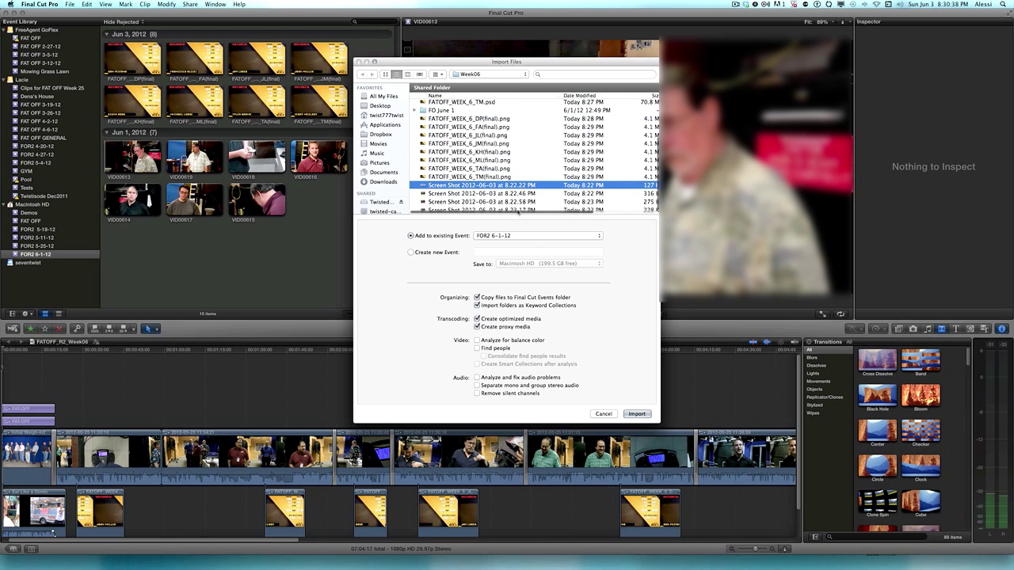
pyautogui.click(636, 414)
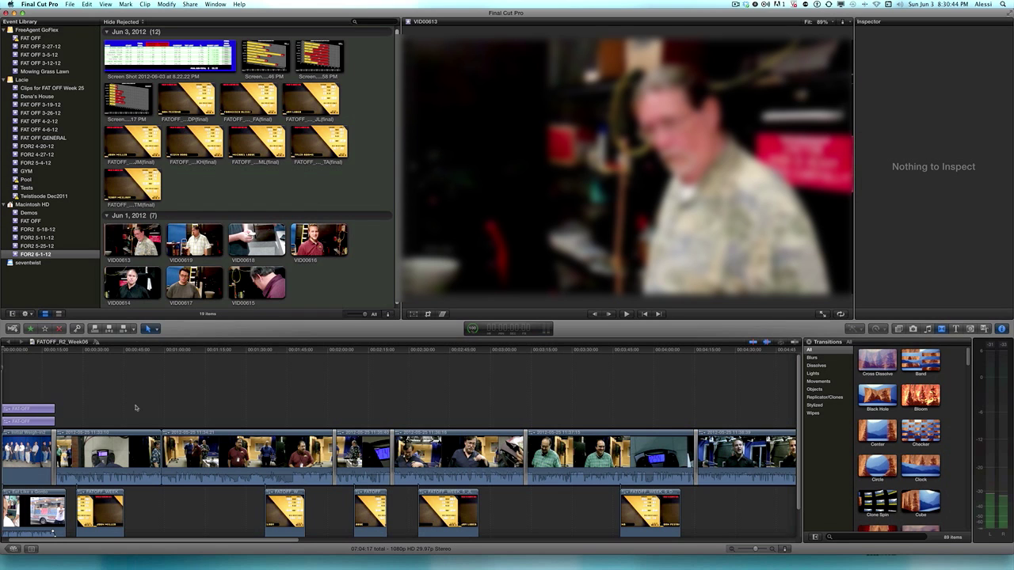
pyautogui.click(99, 350)
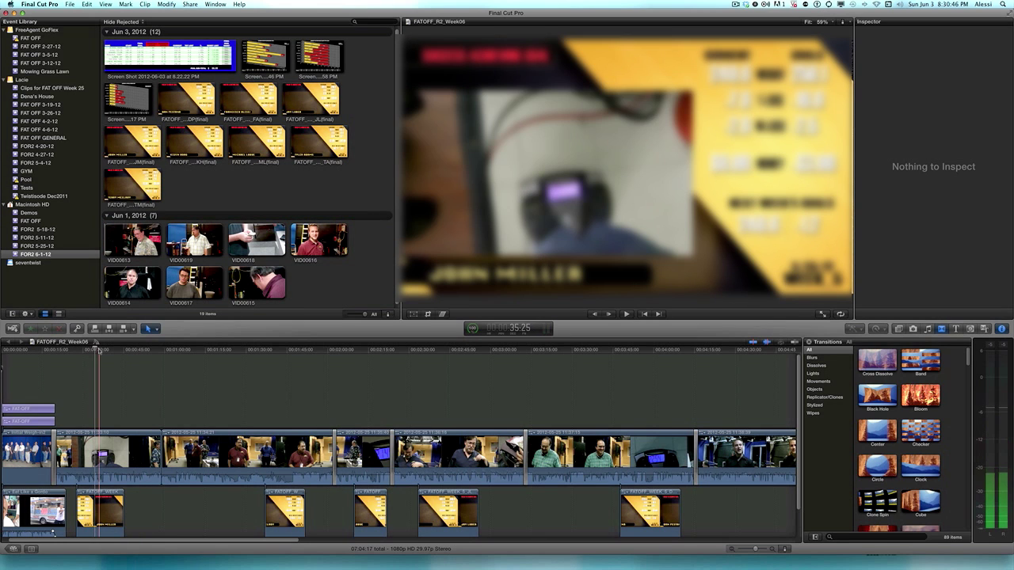
# Find and delete the old week-5 stats graphic in the FATOFF_R2_Week06 timeline.
pyautogui.press('space')
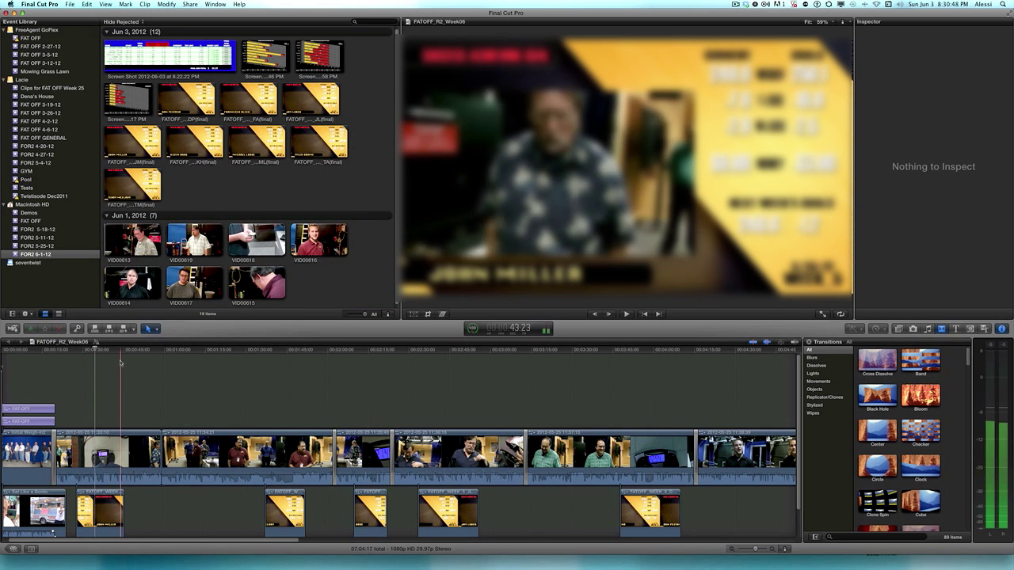
pyautogui.hscroll(10, 625, 386)
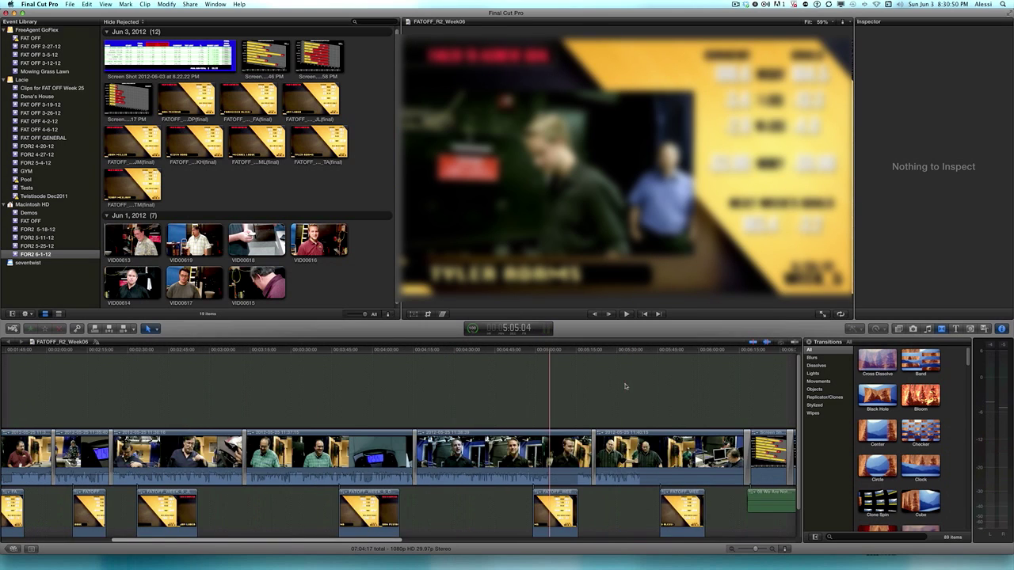
pyautogui.hscroll(5, 625, 387)
pyautogui.click(425, 351)
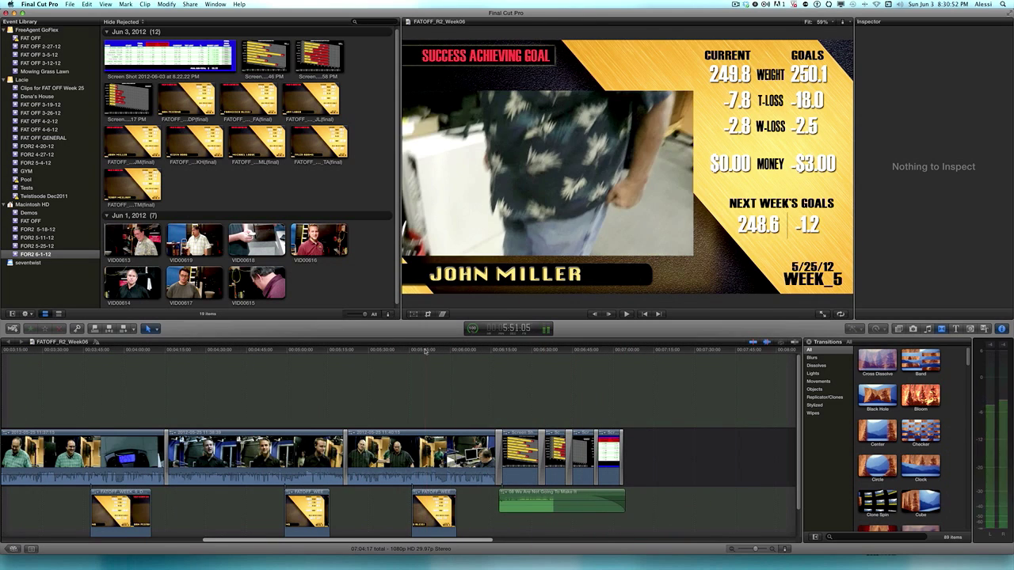
pyautogui.press('super+equal')
pyautogui.press('super+equal')
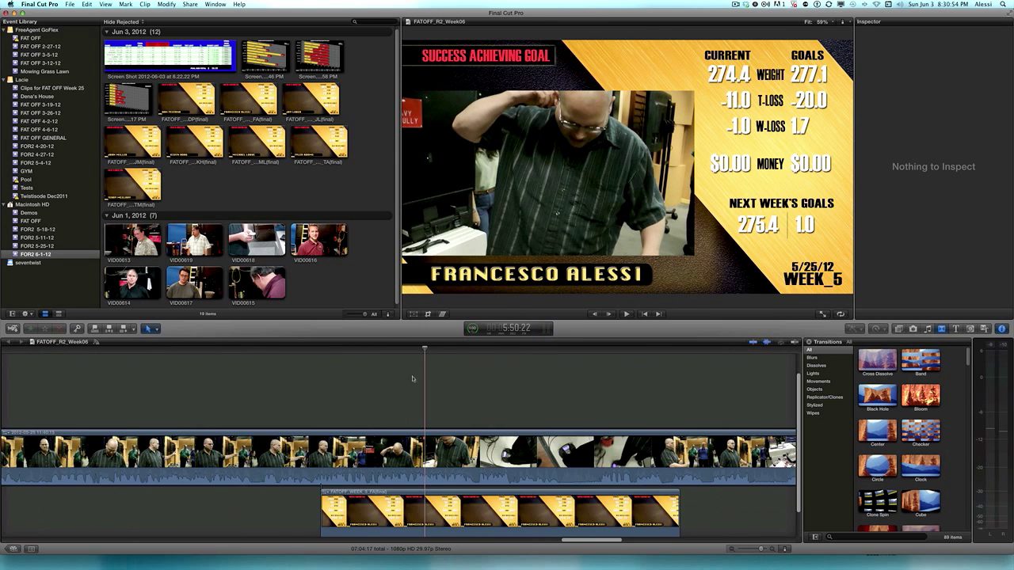
pyautogui.hscroll(5, 420, 380)
pyautogui.click(399, 520)
pyautogui.press('Delete')
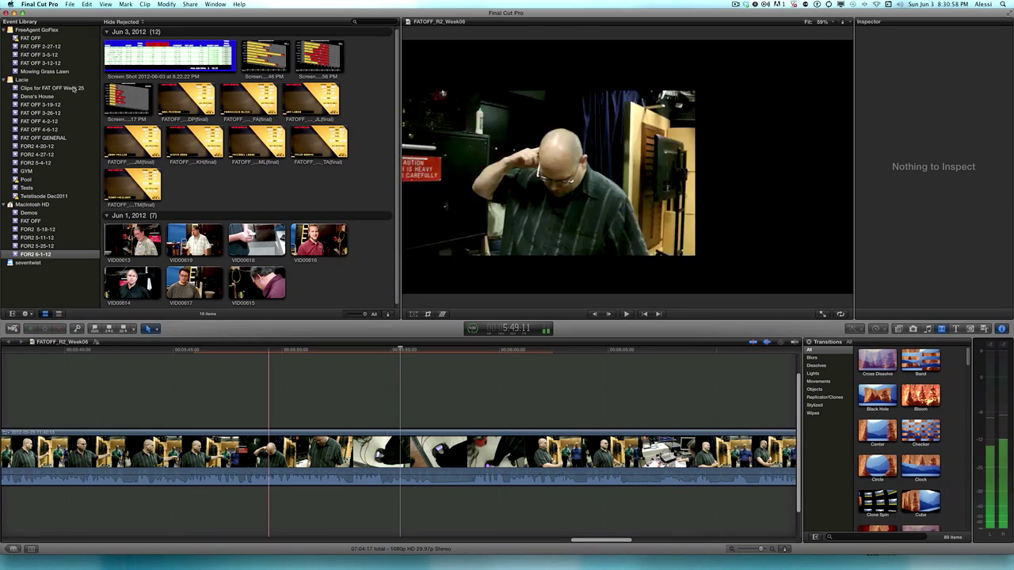
# Connect FATOFF_WEEK_6_FA(final) under the shot, slide it earlier, and lengthen it.
pyautogui.click(243, 101)
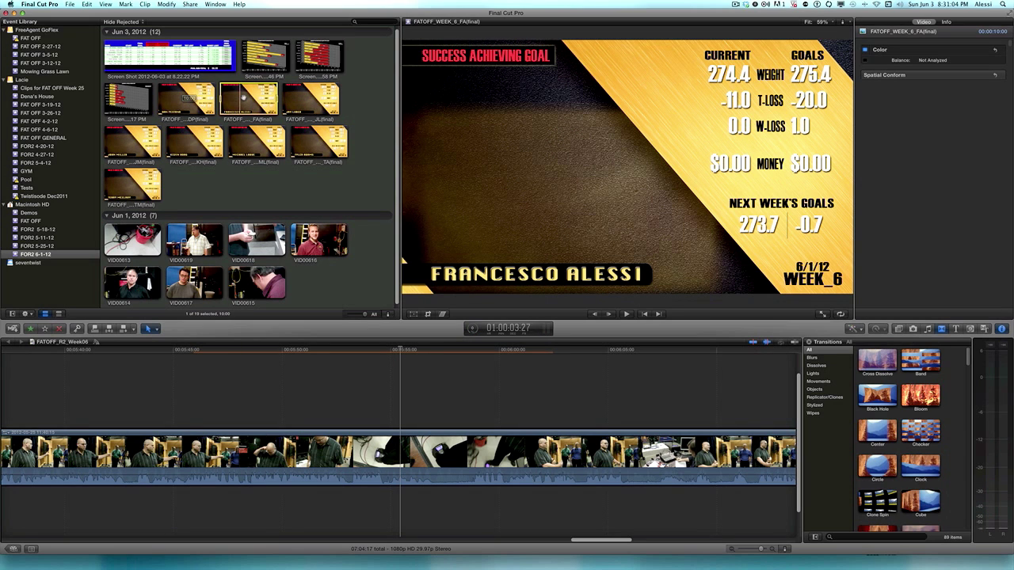
pyautogui.moveTo(253, 199); pyautogui.dragTo(366, 513)
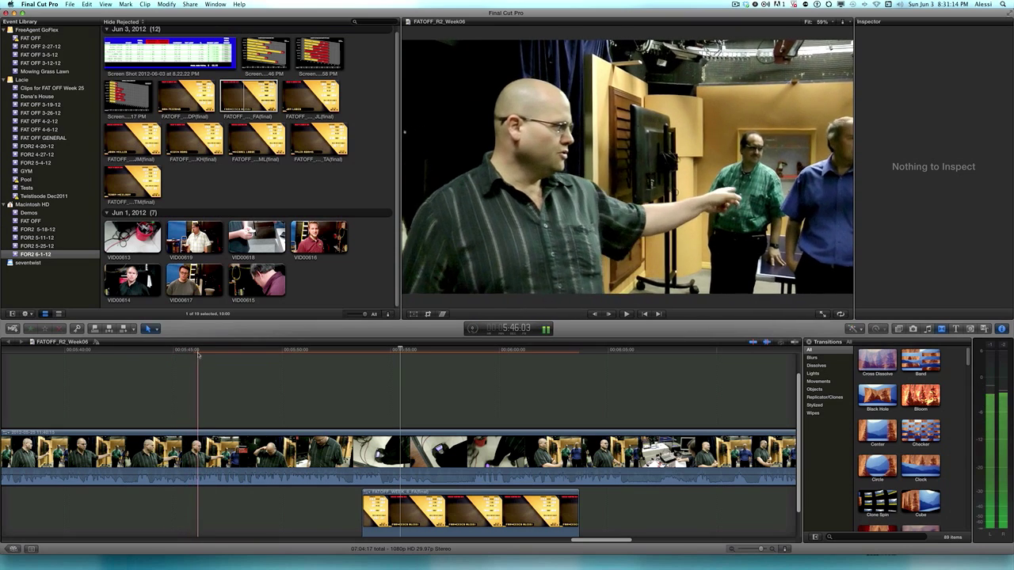
pyautogui.click(198, 357)
pyautogui.moveTo(372, 507); pyautogui.dragTo(232, 507)
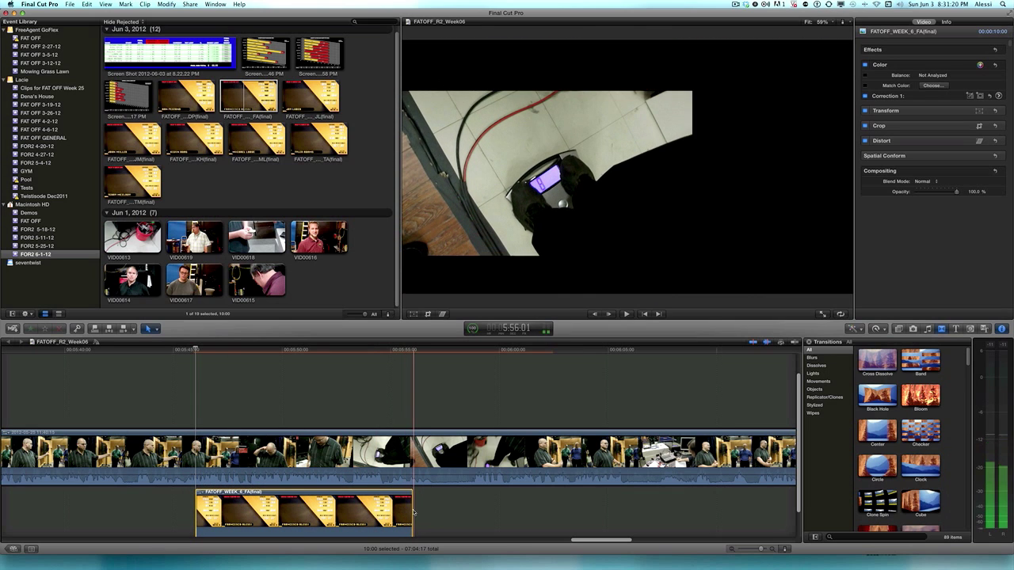
pyautogui.moveTo(412, 512); pyautogui.dragTo(560, 512)
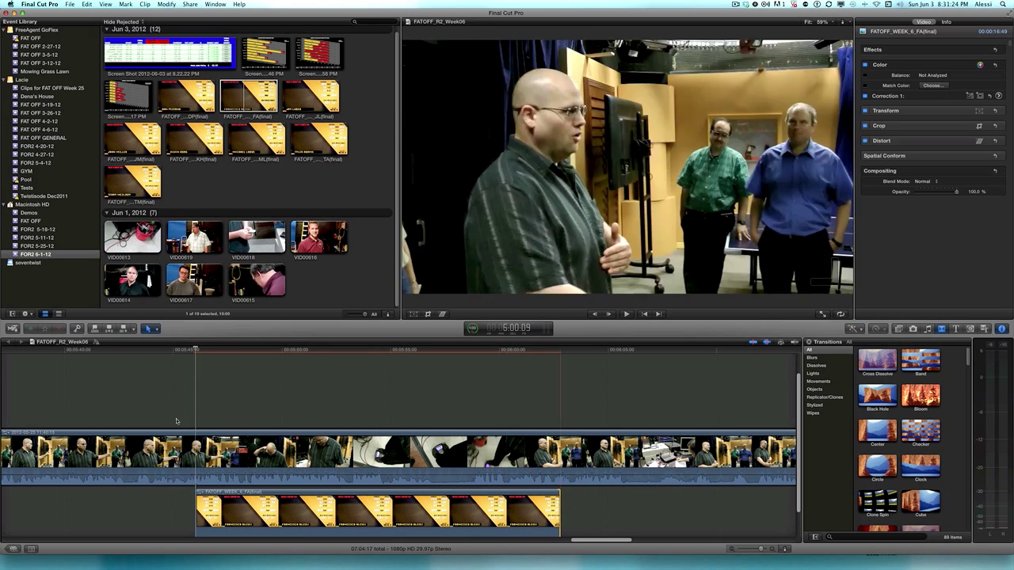